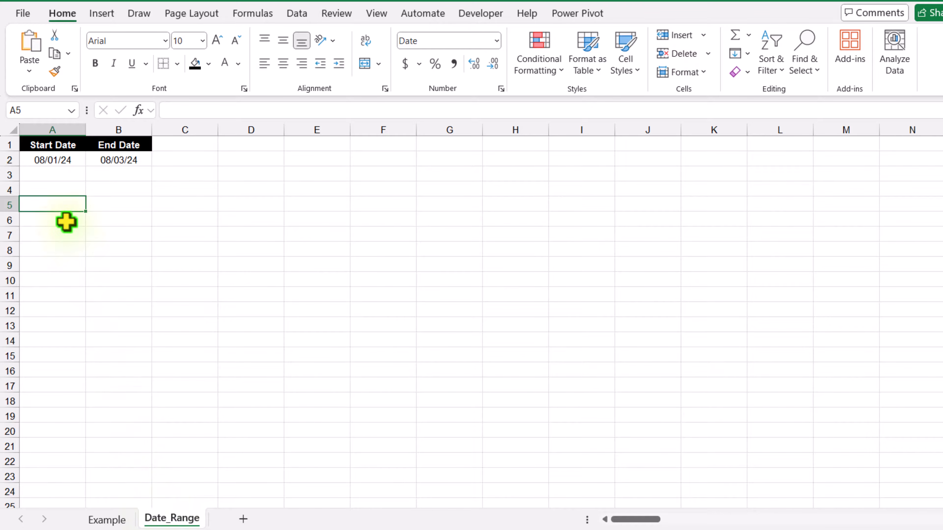
- In Date_Range A5, reference Example!A1:A21 so the fruit names spill down column A
text(=)
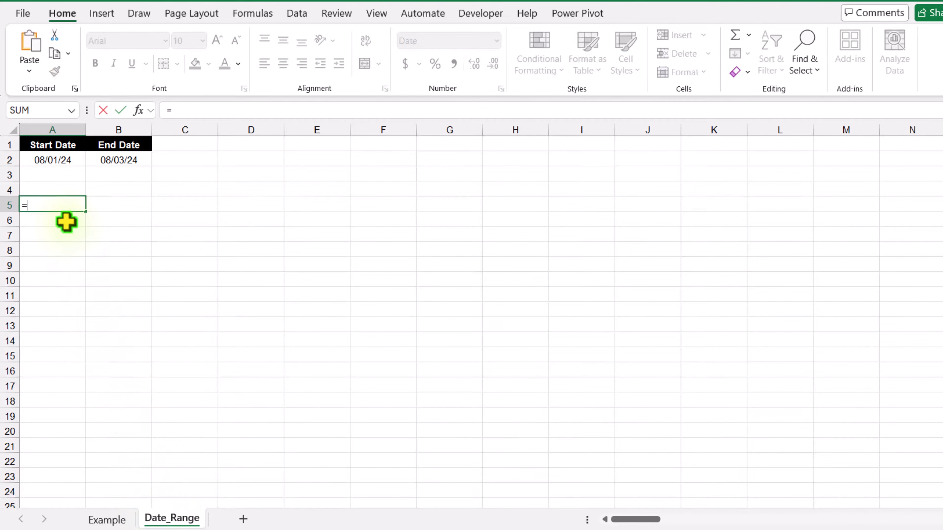
click(106, 520)
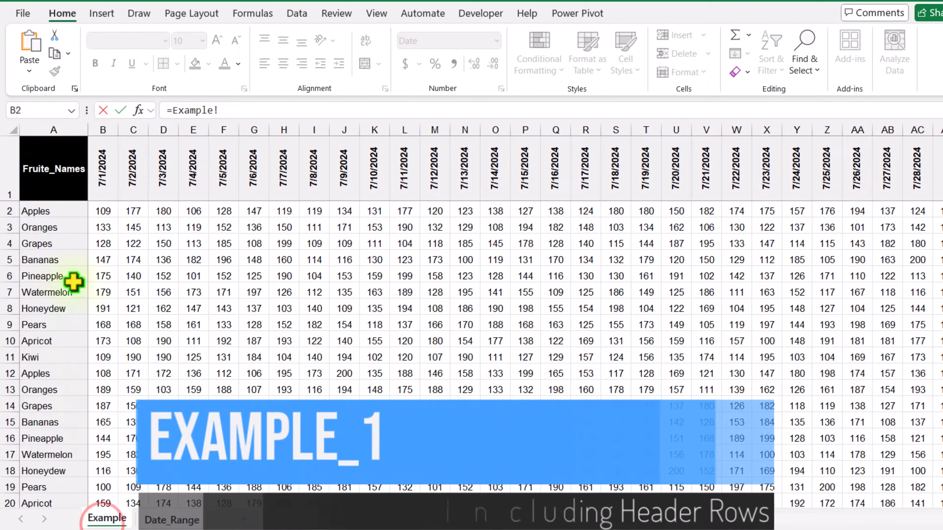
click(59, 162)
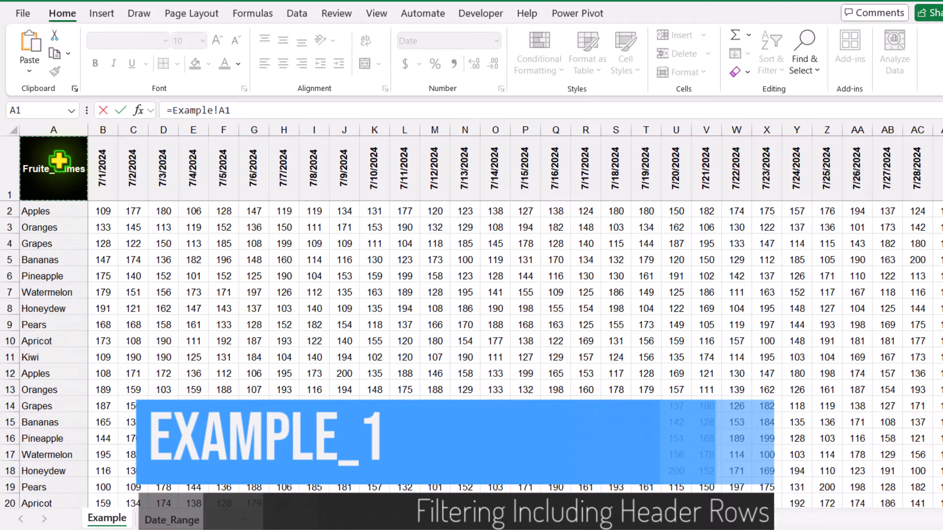
key(ctrl+shift+Down)
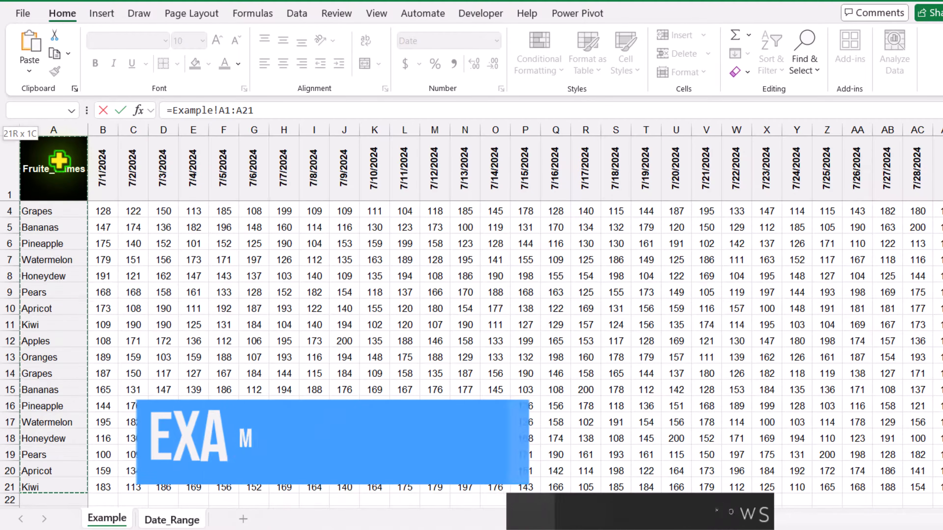
key(Return)
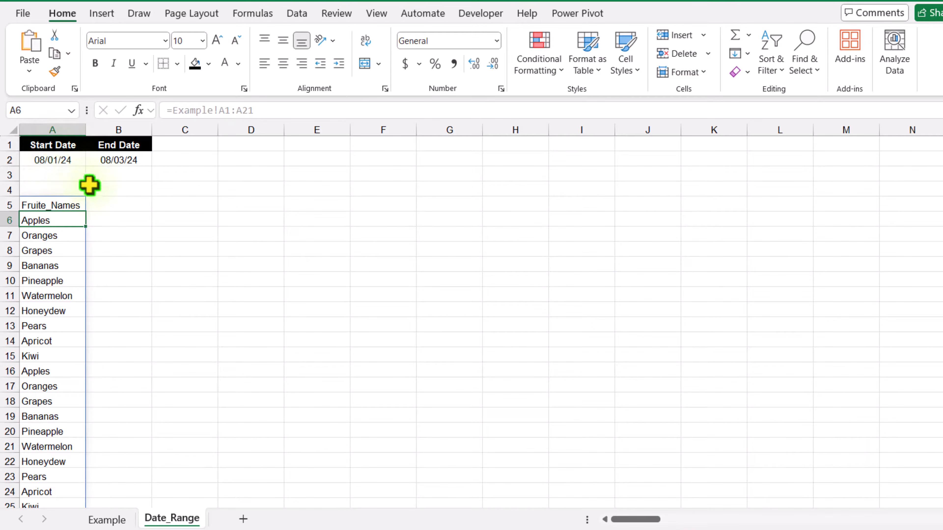
click(113, 204)
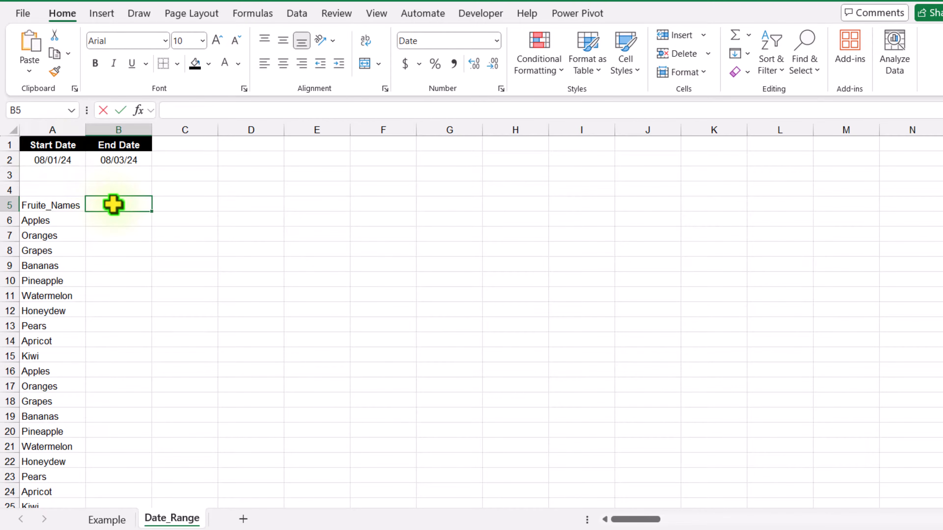
- In B5, start a FILTER formula over the data range Example!B1:DQ21
text(=FILT)
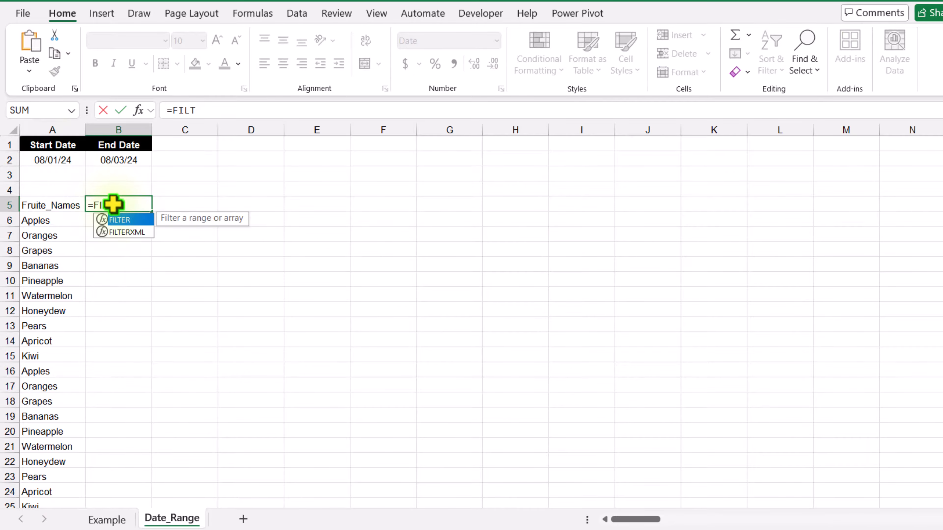
text(ER()
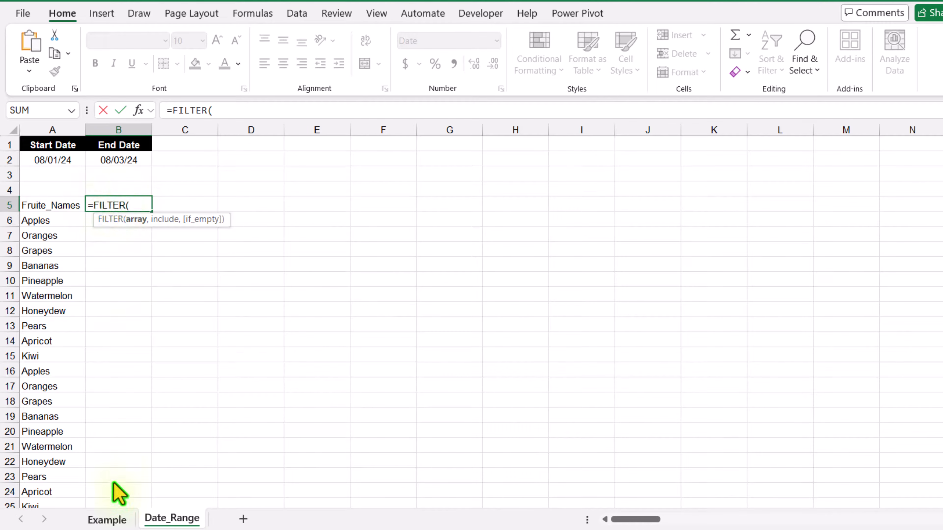
click(107, 519)
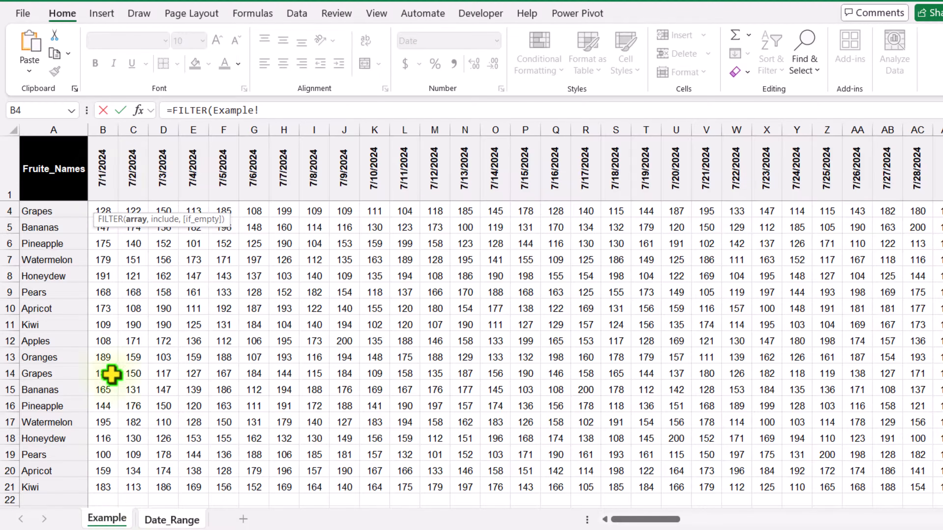
click(107, 173)
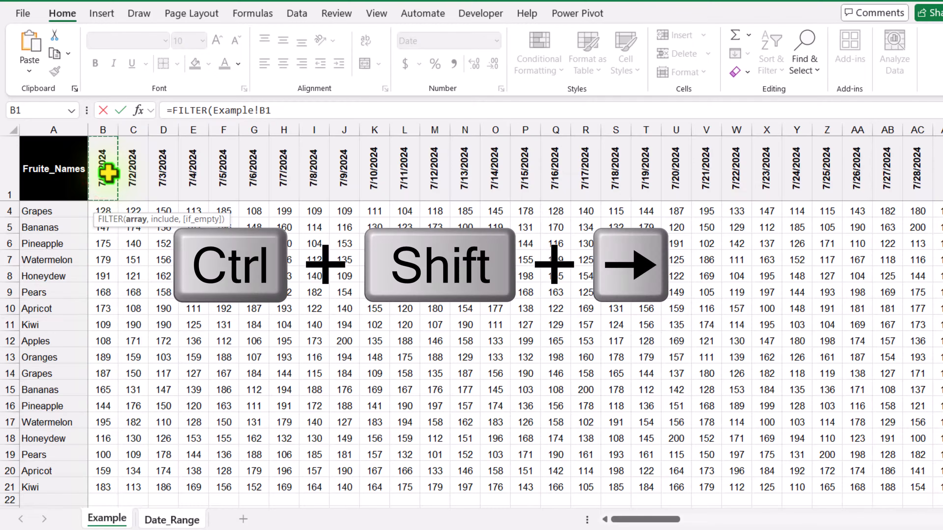
key(ctrl+shift+Right)
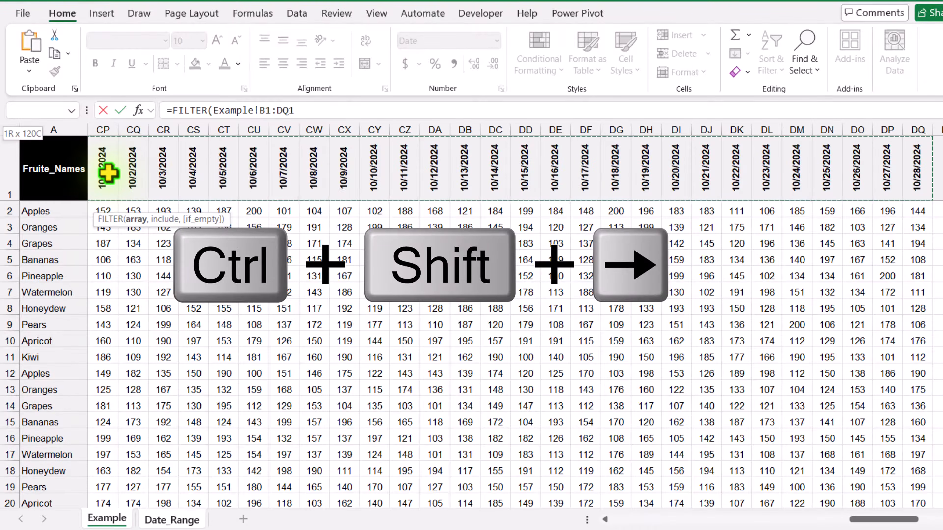
key(ctrl+shift+Down)
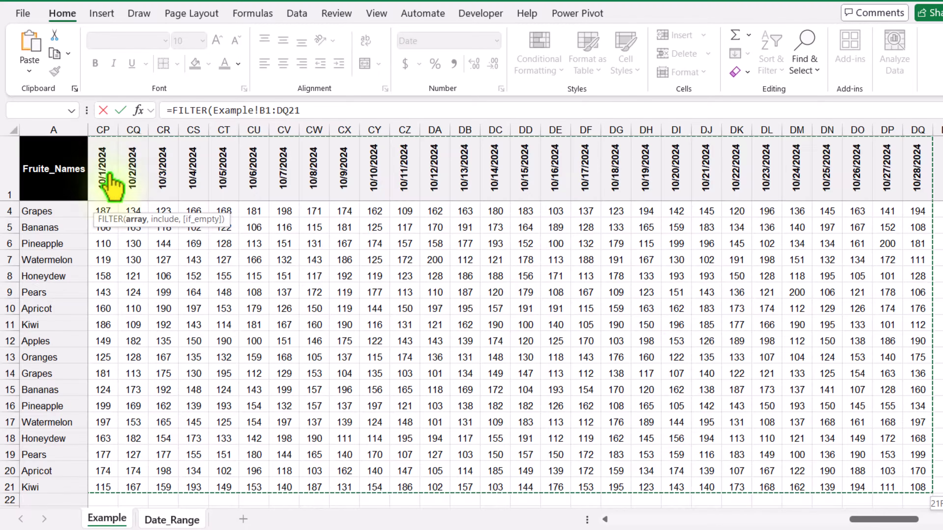
click(310, 109)
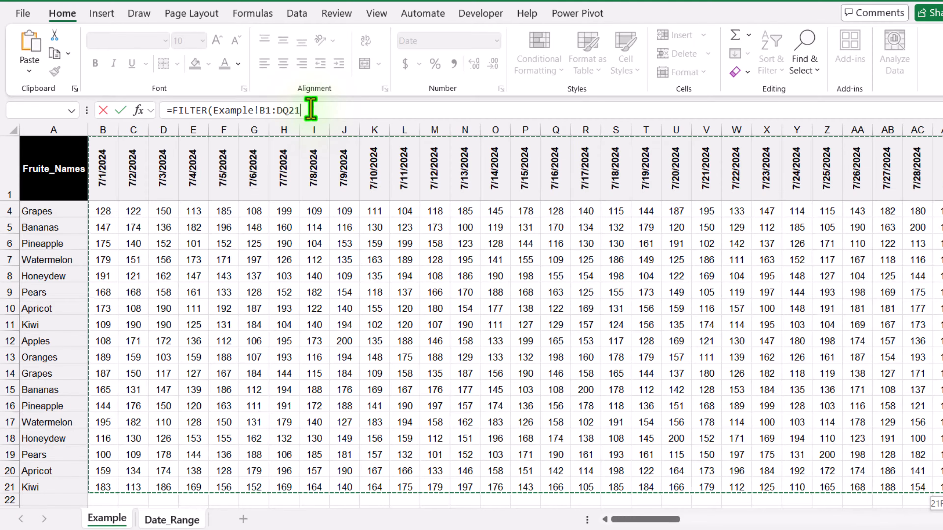
- Begin the start-date condition comparing Example!B1:DQ1 with >=
text(,)
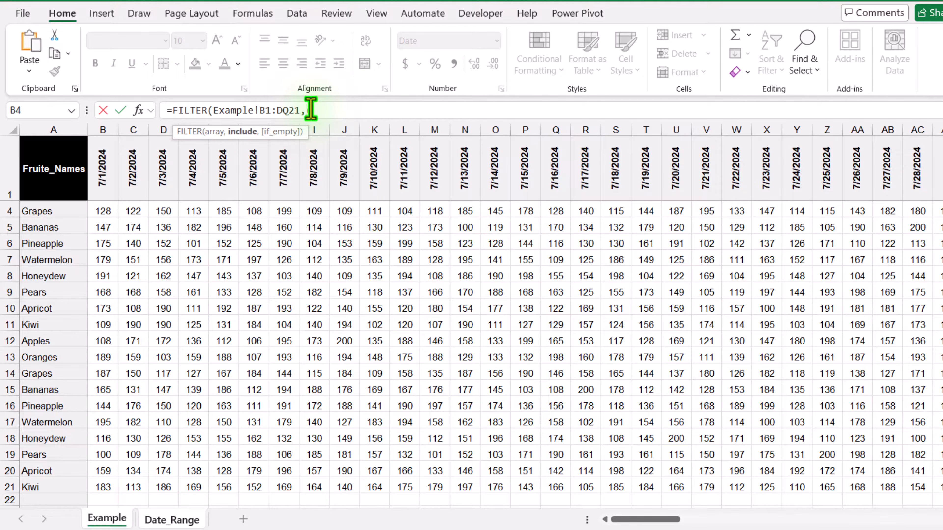
text(()
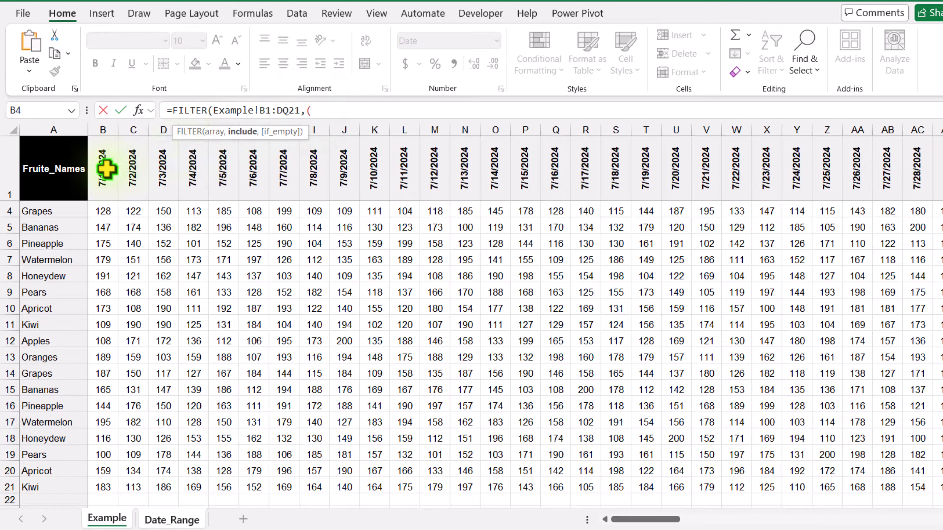
click(103, 167)
key(ctrl+shift+Right)
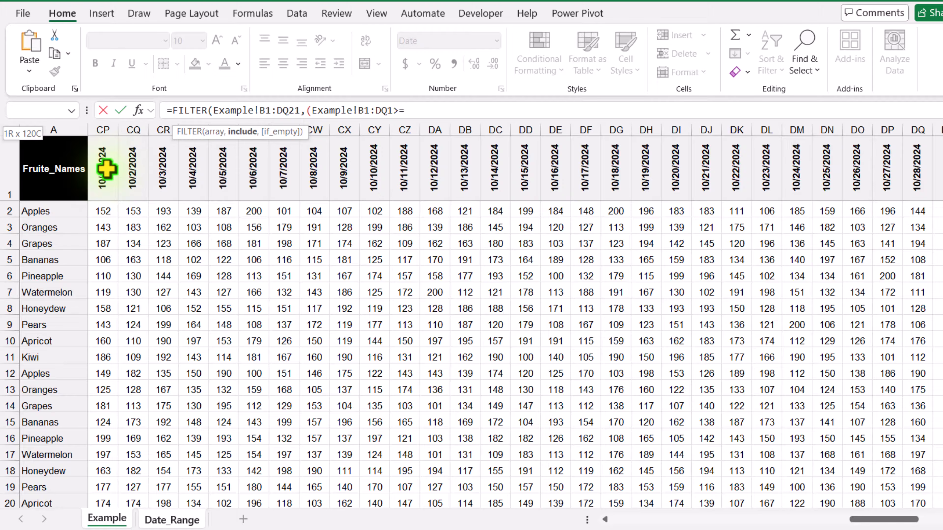
click(165, 519)
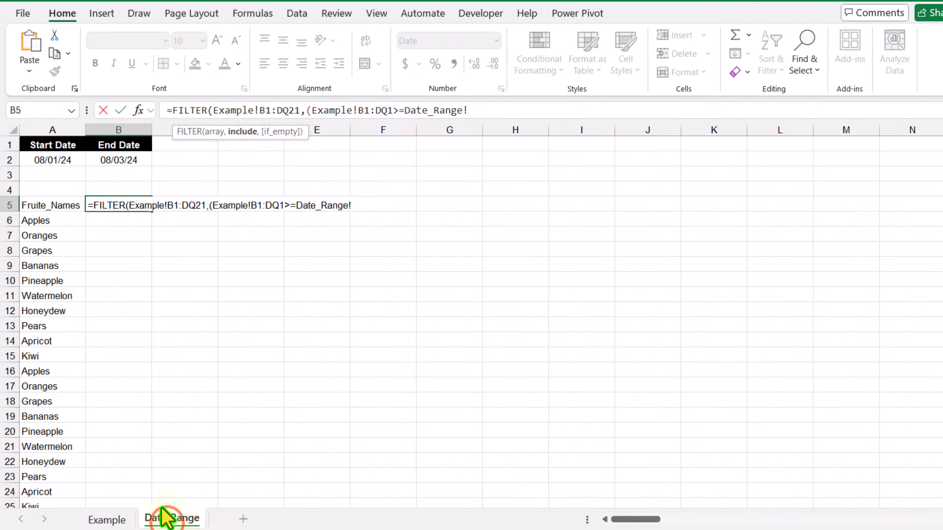
- Add conditions keeping dates on or after Date_Range!A2 and on or before Date_Range!B2
click(56, 160)
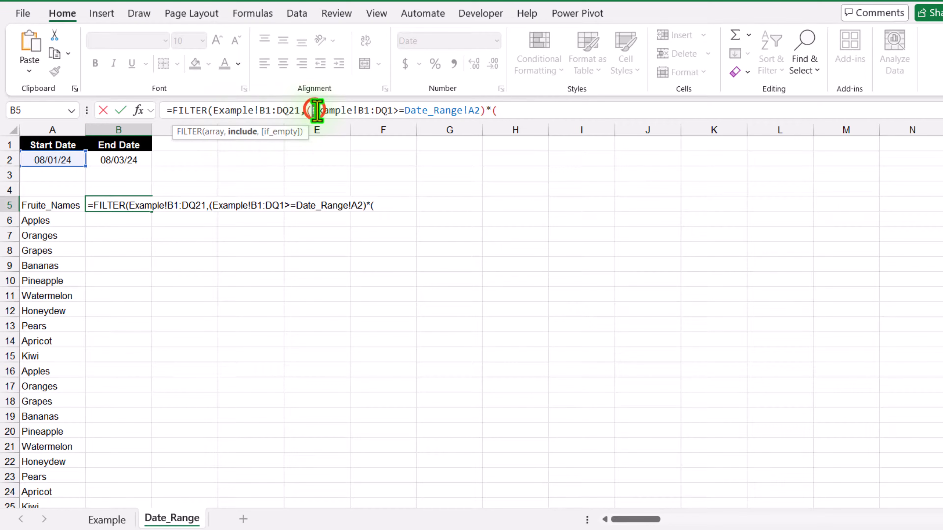
drag(317, 110, 406, 110)
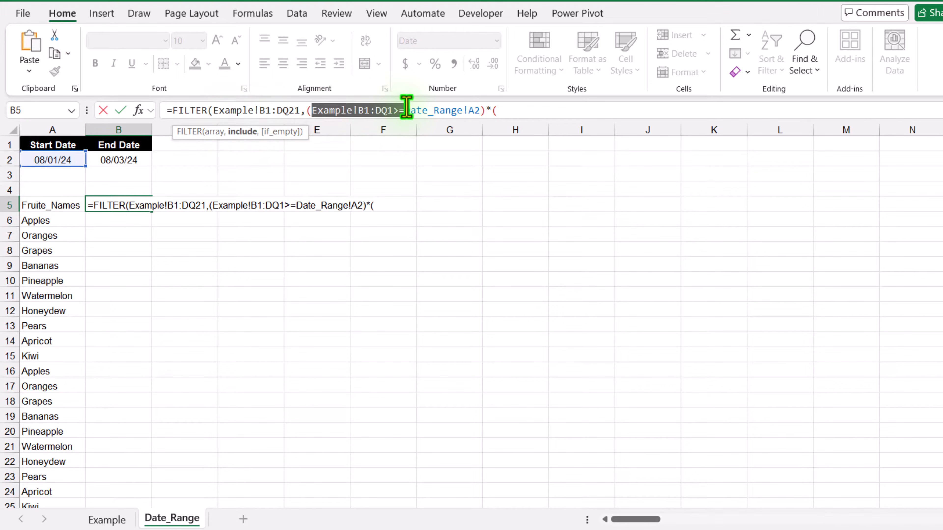
click(498, 111)
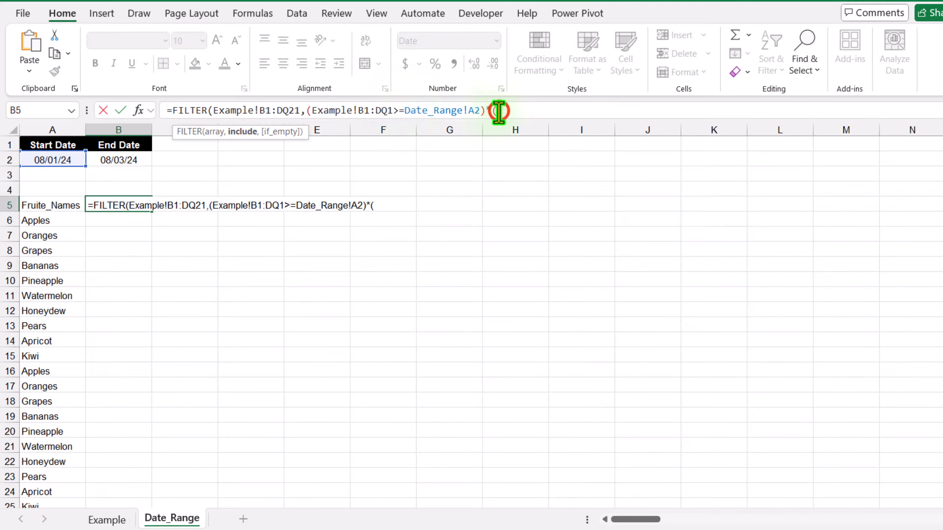
key(ctrl+v)
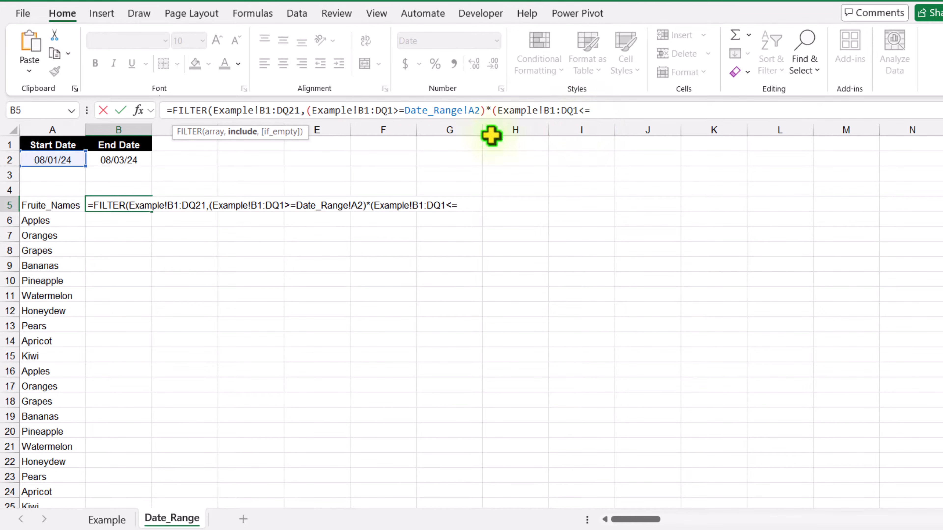
click(101, 162)
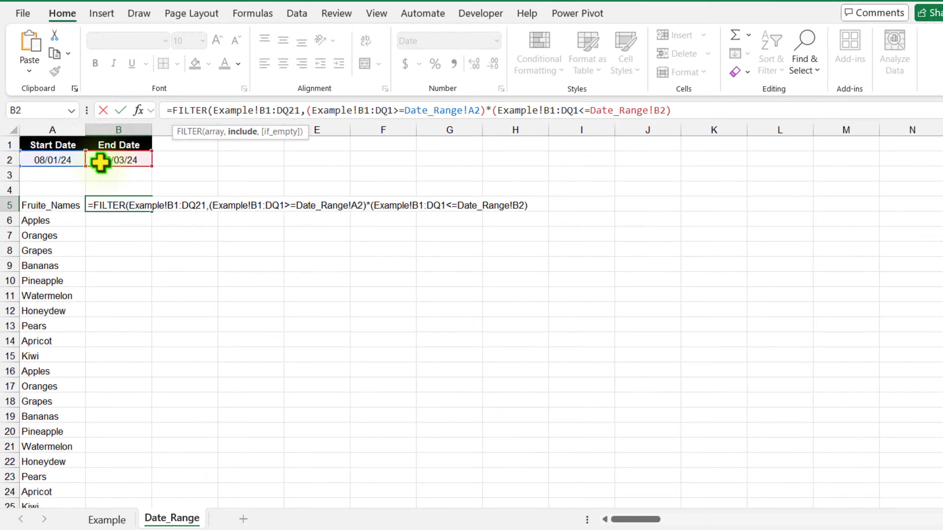
- Close and commit the FILTER formula, then change the end date in B2 to 8/15/2024
text()))
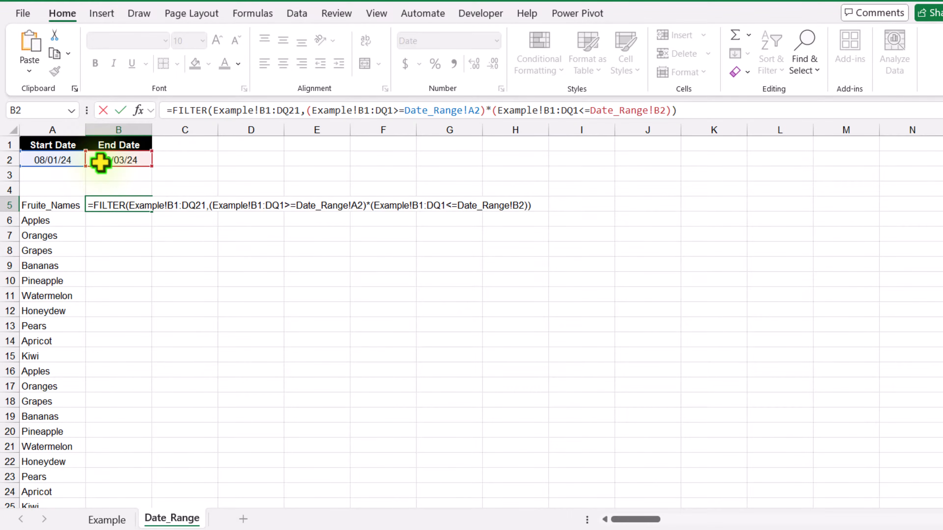
key(Return)
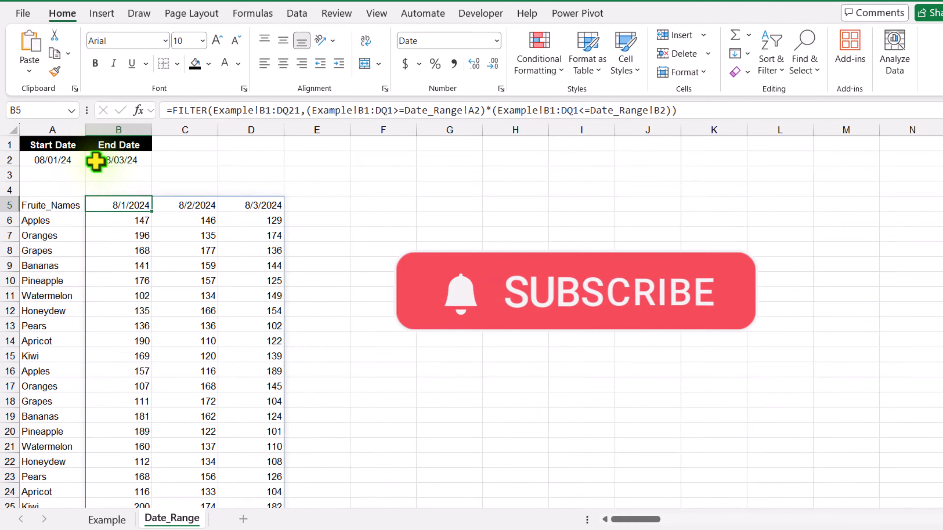
click(99, 160)
click(182, 110)
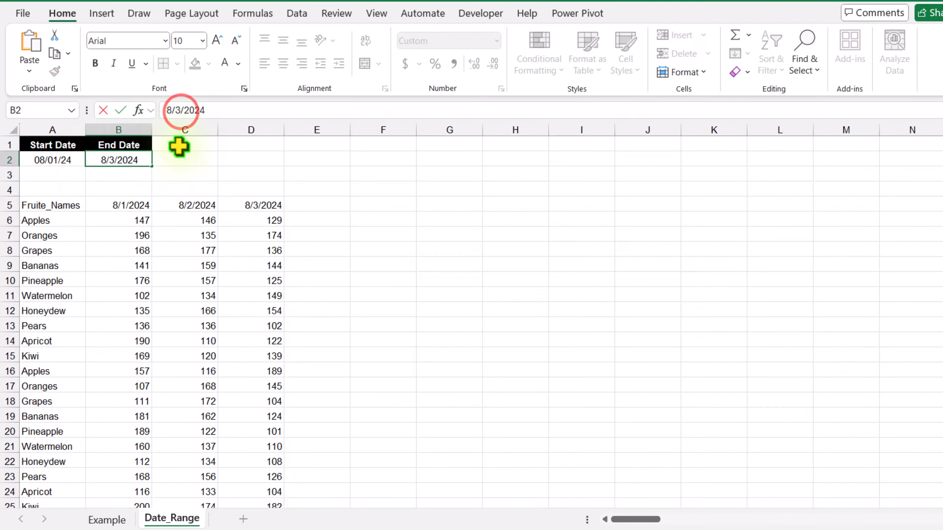
key(BackSpace)
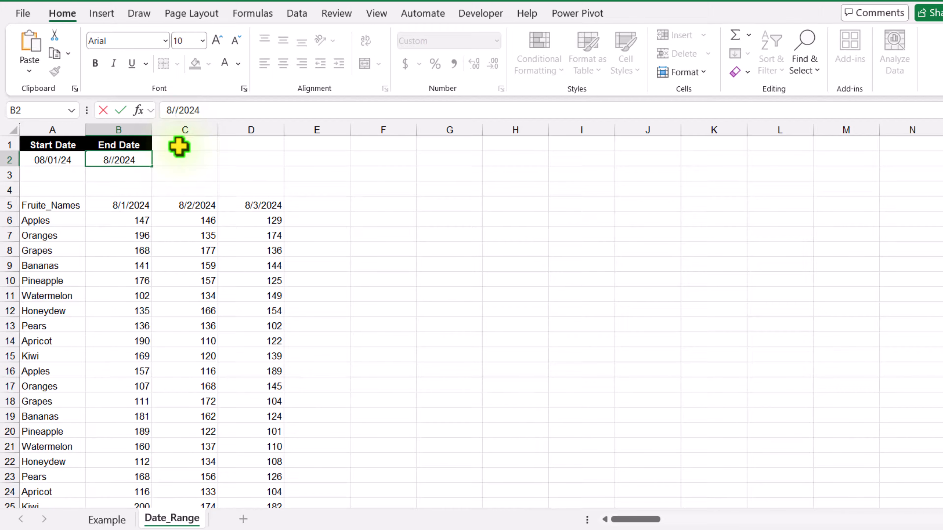
text(15)
key(Return)
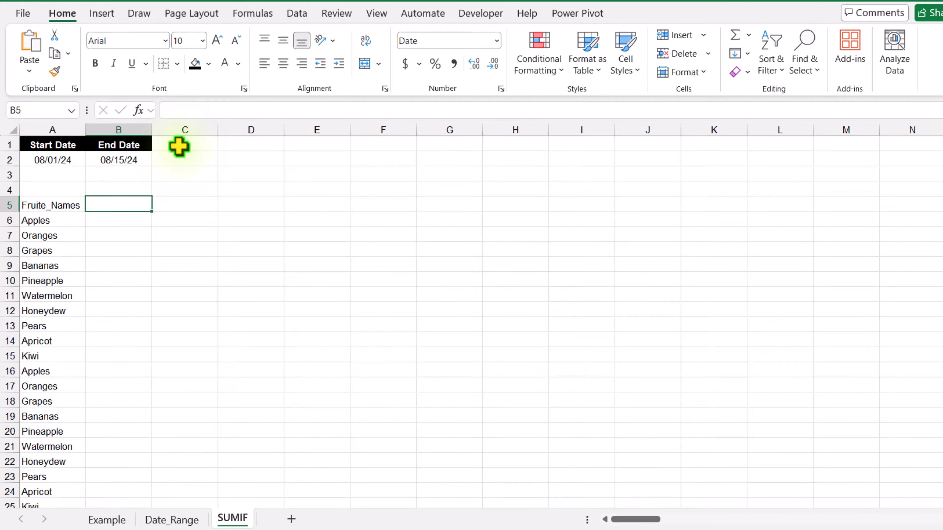
- In SUMIF!B6, begin a FILTER formula over Example!B2:DQ21
click(71, 207)
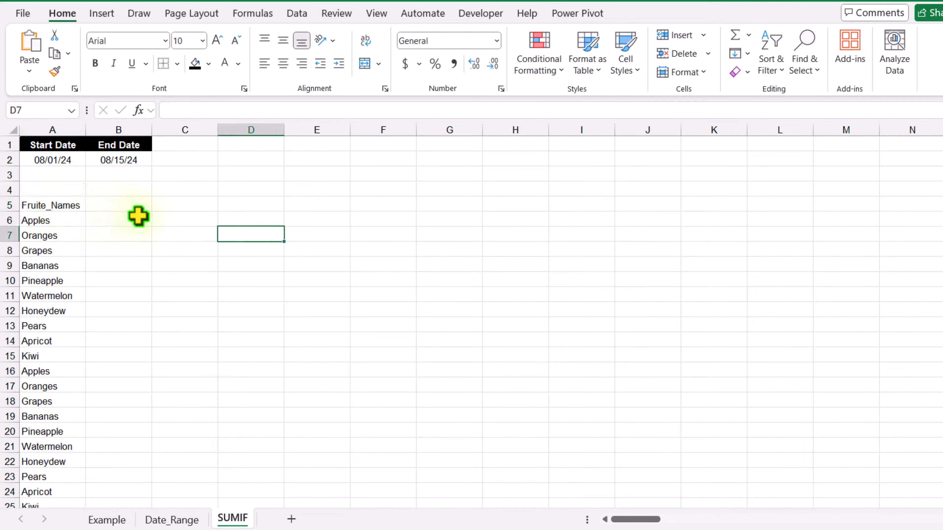
click(137, 215)
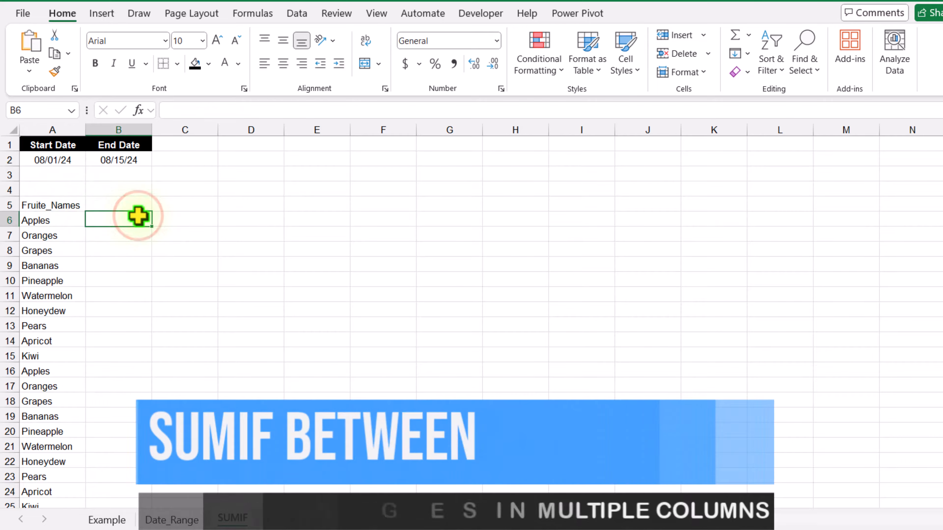
text(=FILTER()
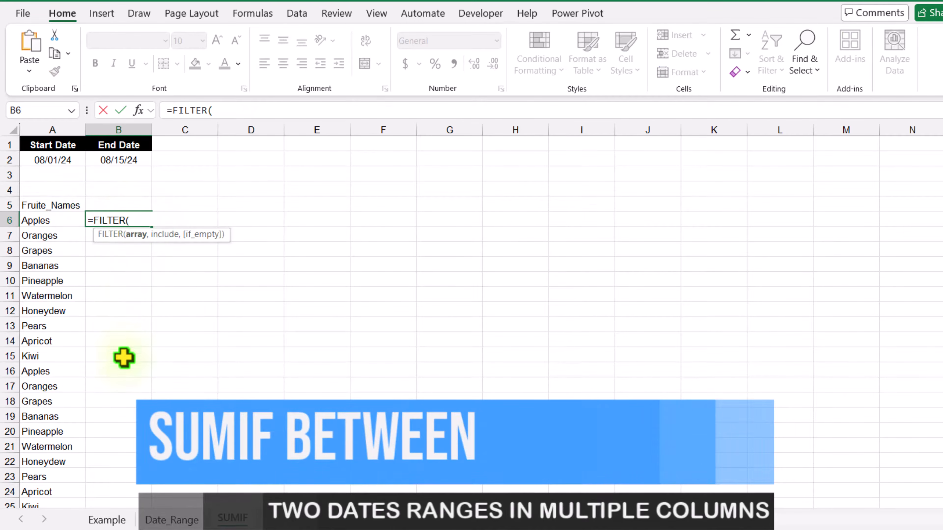
click(107, 520)
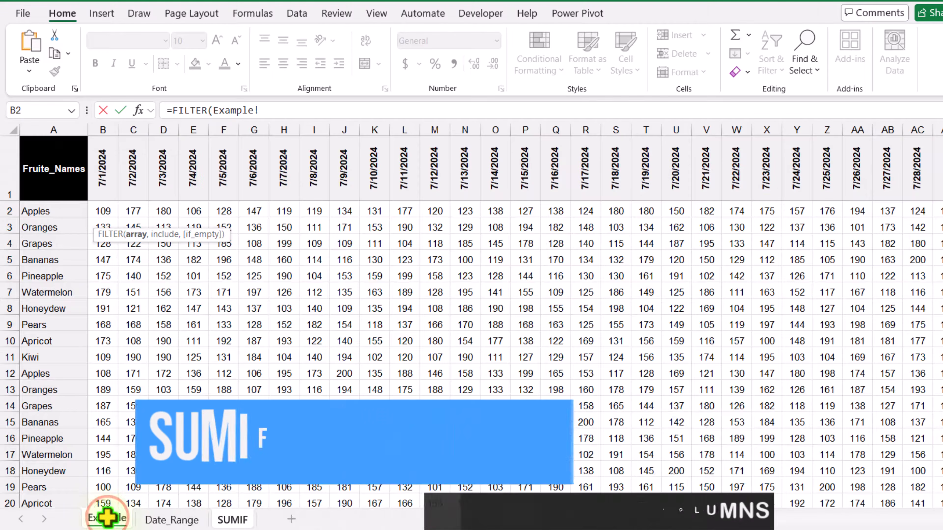
click(101, 211)
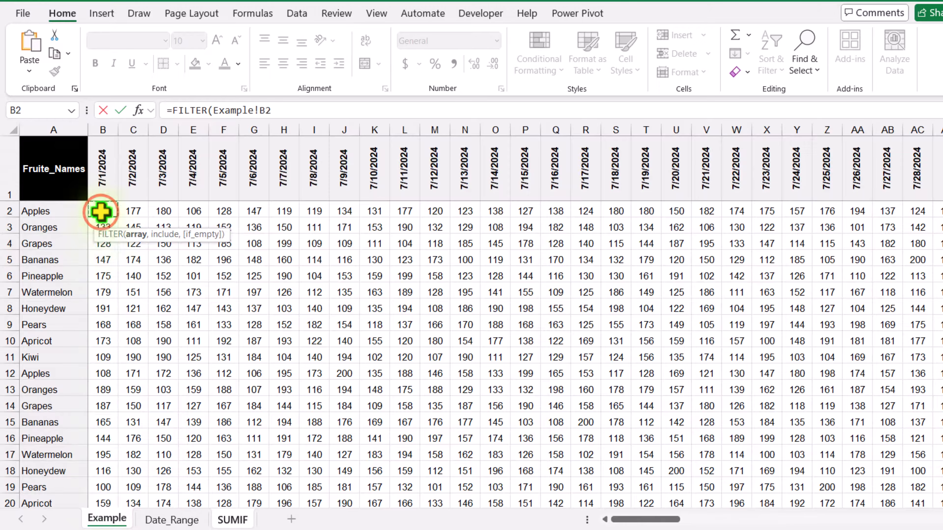
key(ctrl+shift+Right)
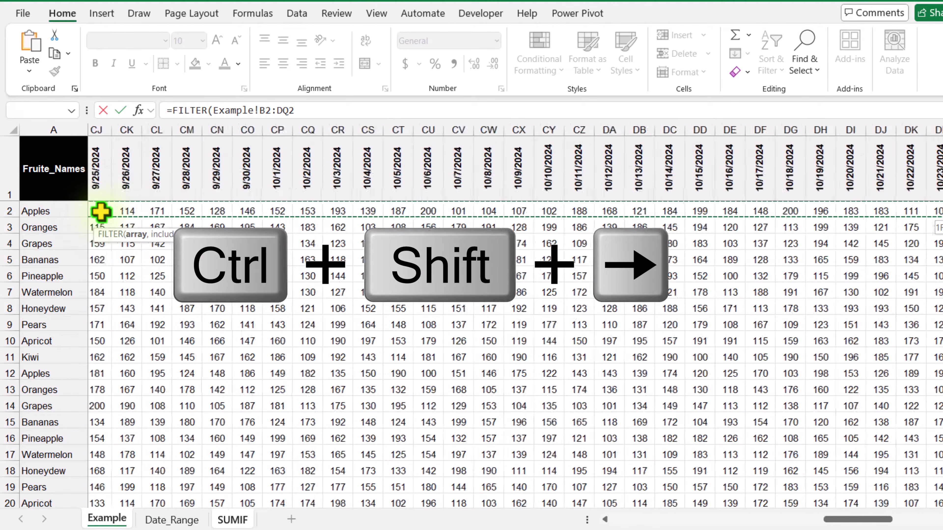
key(ctrl+shift+Down)
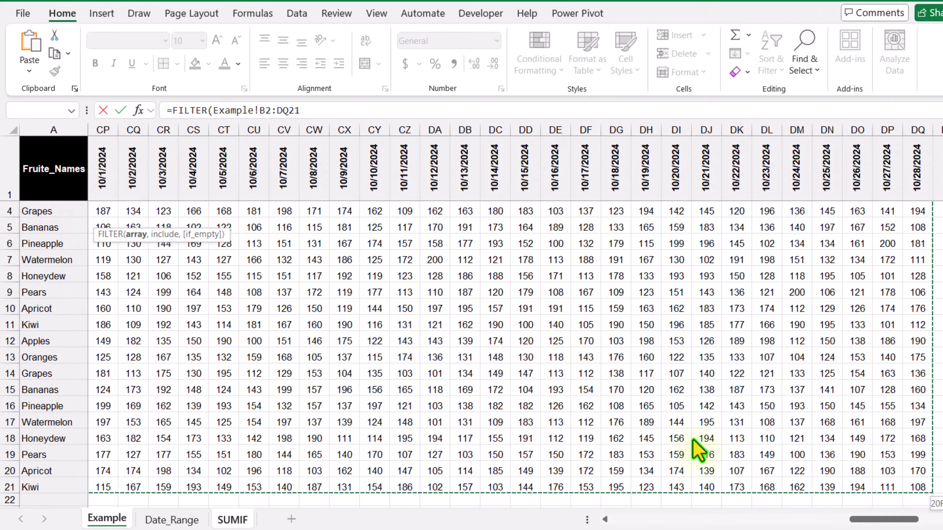
drag(904, 519, 900, 518)
scroll(185, 274, up, 1)
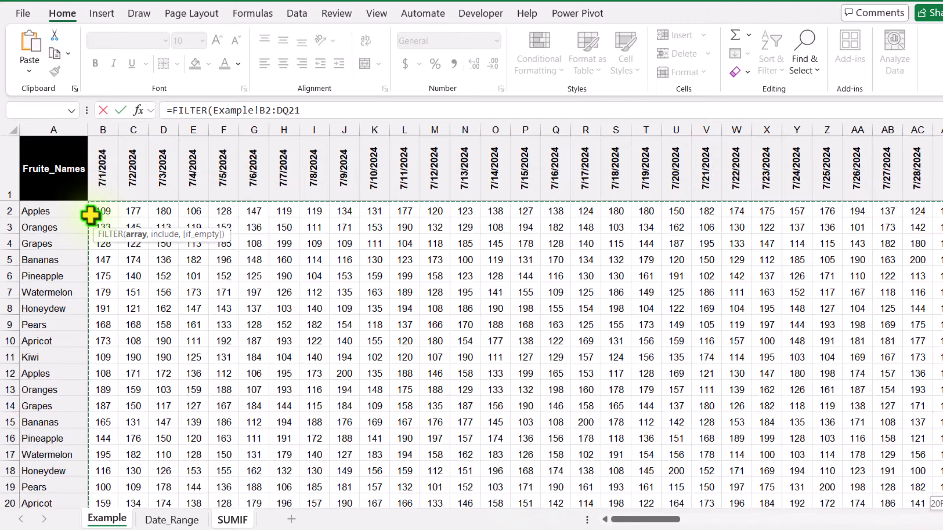
click(308, 110)
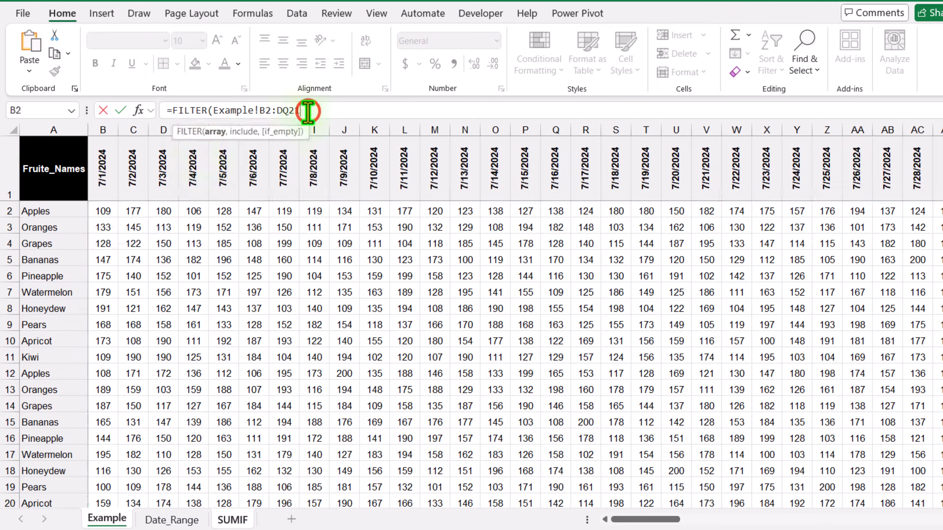
- Add the start-date condition Example!B1:DQ1>=SUMIF!A2
text(,)
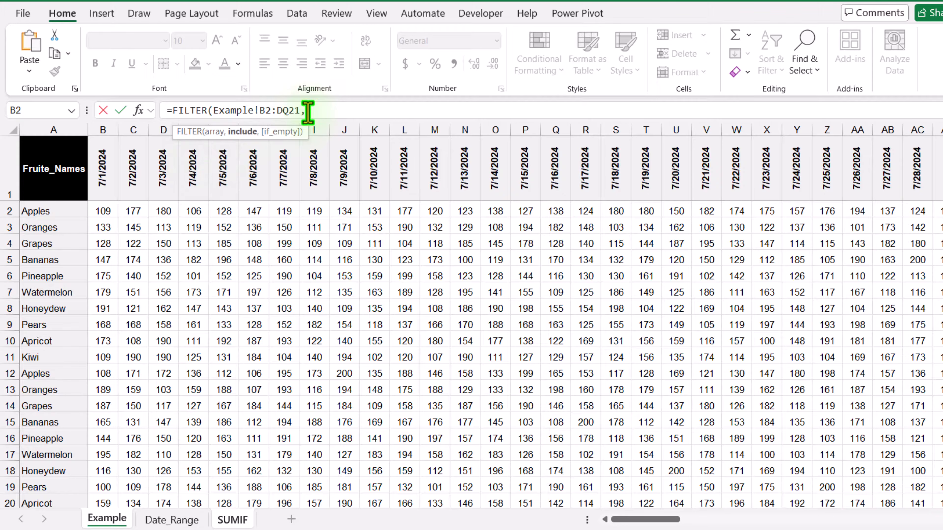
text(()
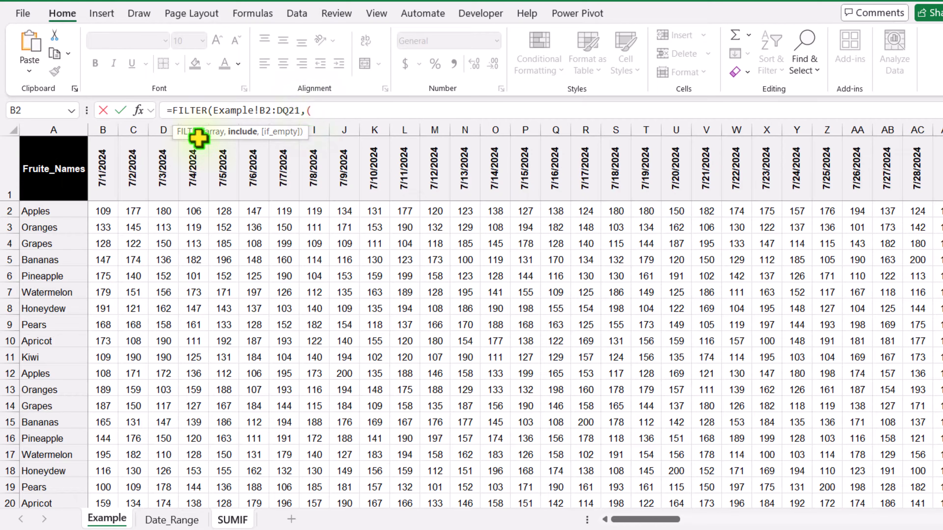
click(99, 164)
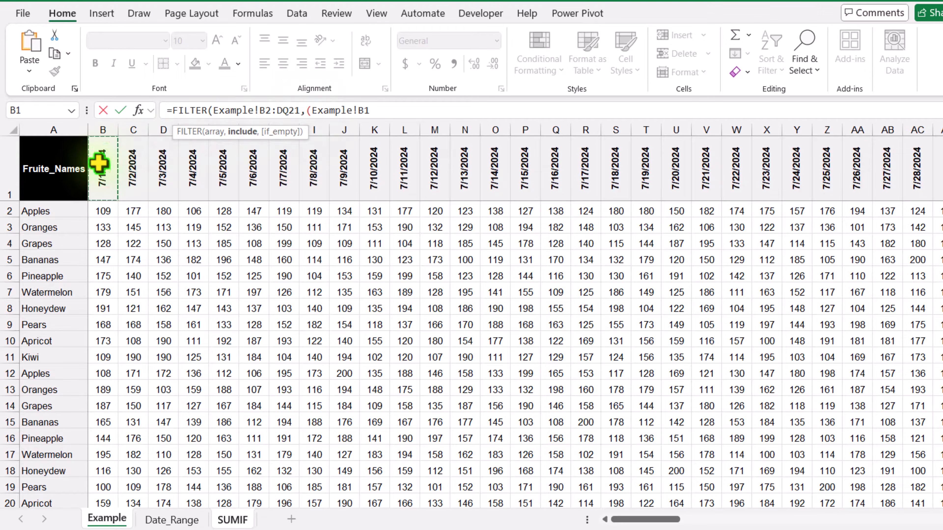
key(ctrl+shift+Right)
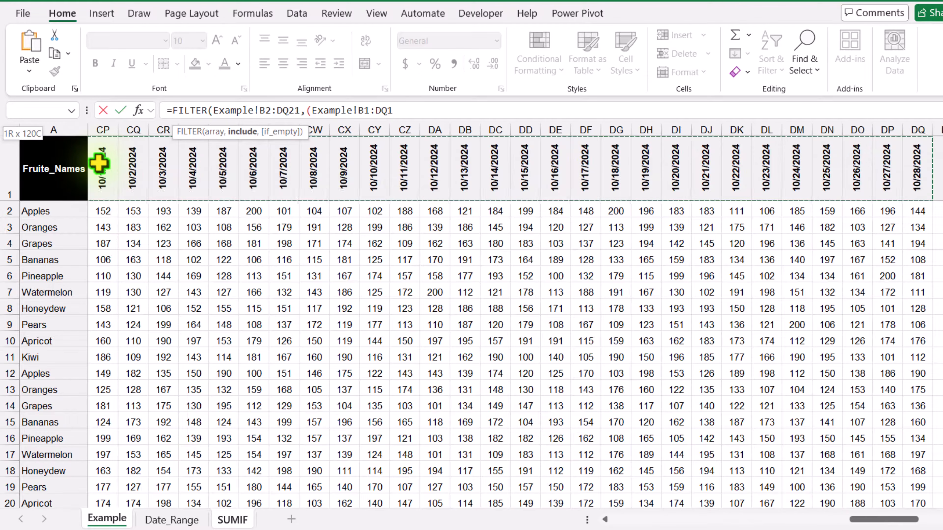
text(>)
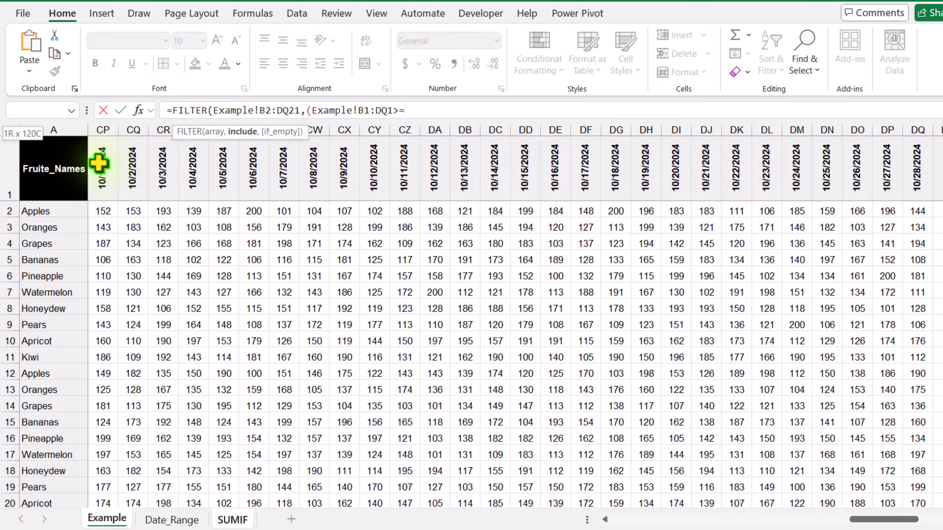
text(=)
click(221, 519)
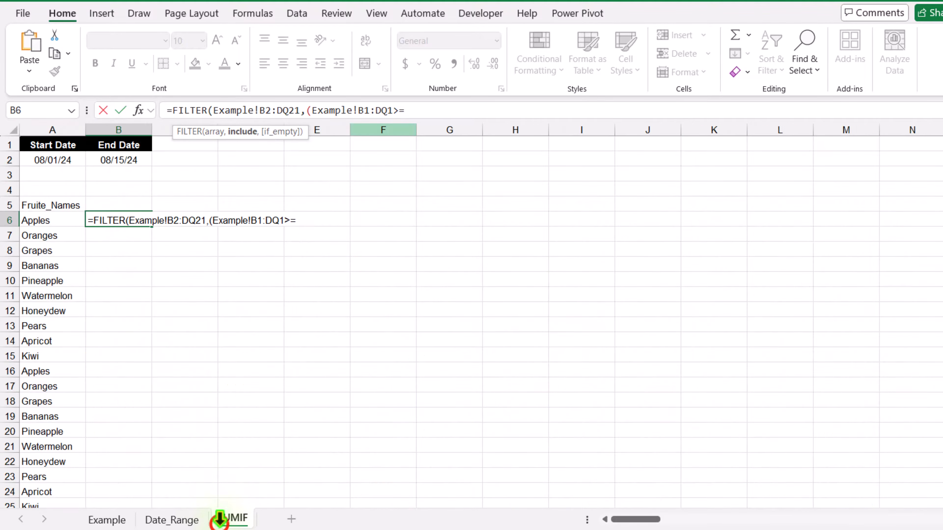
click(75, 160)
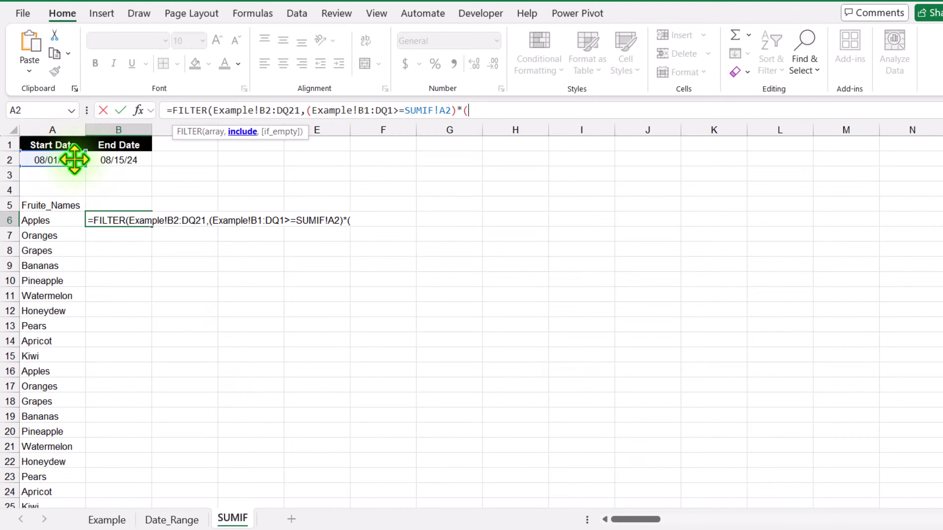
- Add the end-date condition Example!B1:DQ1<=SUMIF!B2 and commit the FILTER formula
click(254, 130)
drag(370, 110, 490, 110)
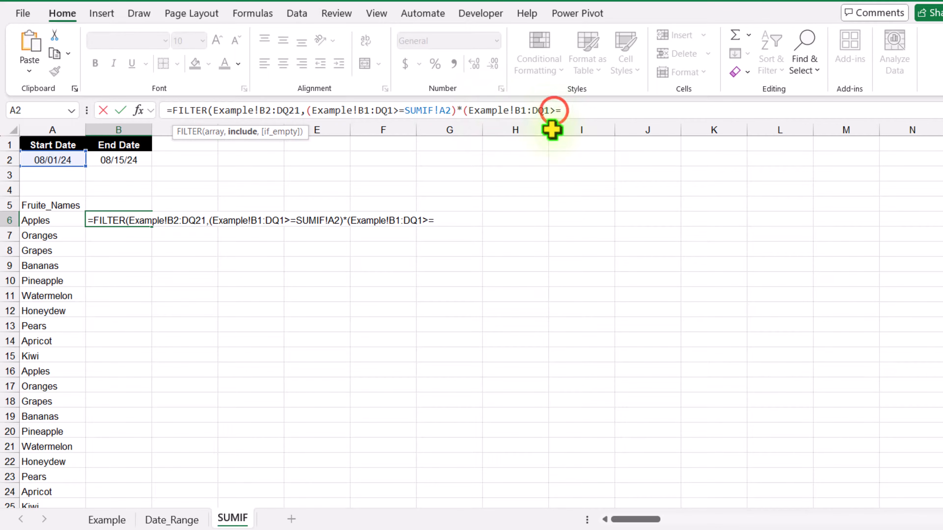
key(BackSpace)
text(<)
key(Right)
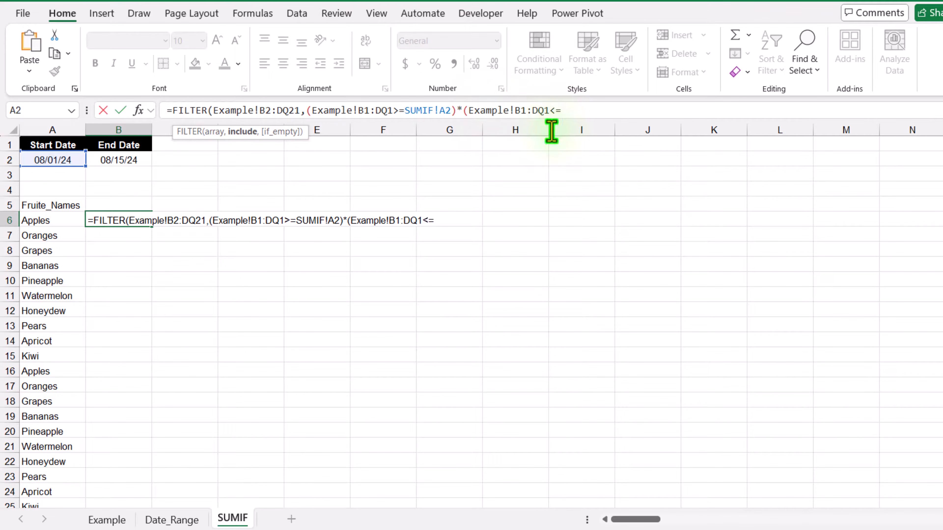
click(115, 161)
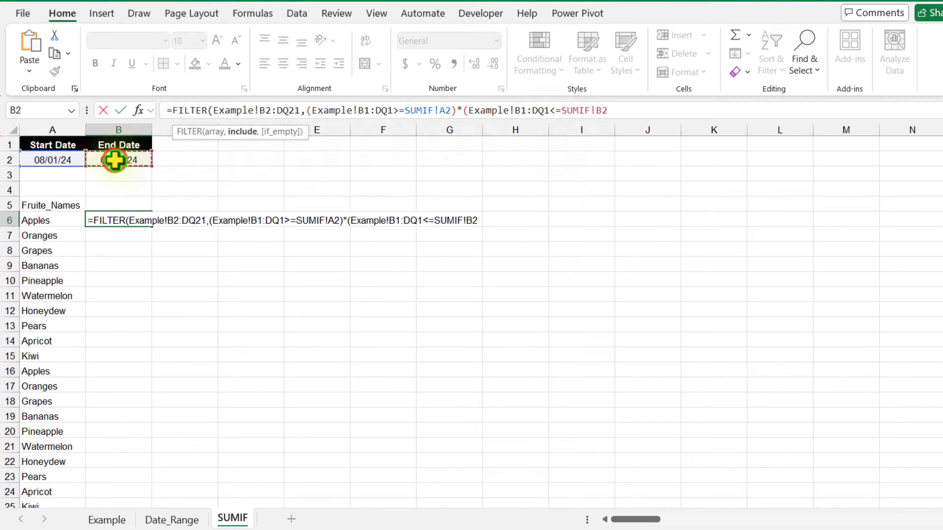
text()))
key(Return)
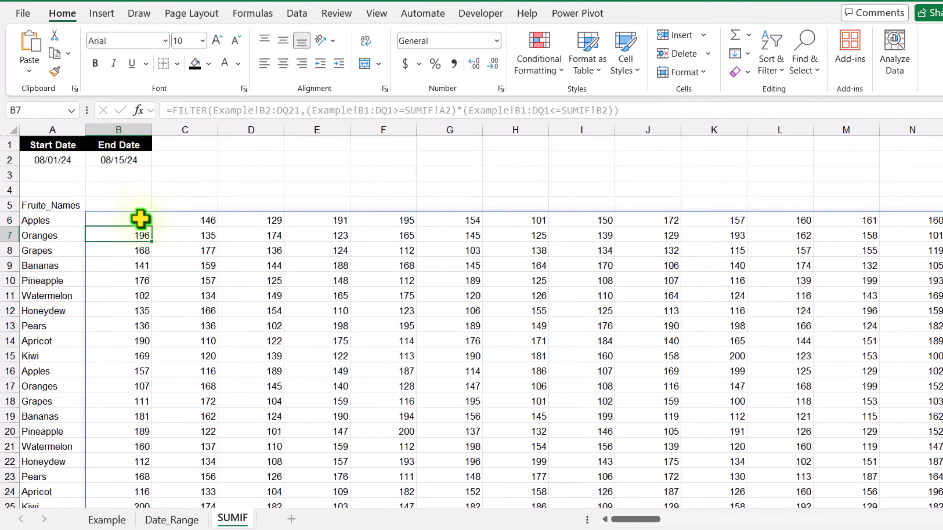
- Wrap the B6 FILTER in BYROW with LAMBDA(X,SUM(X)) to spill per-fruit totals, like Apples 2330
drag(140, 219, 107, 220)
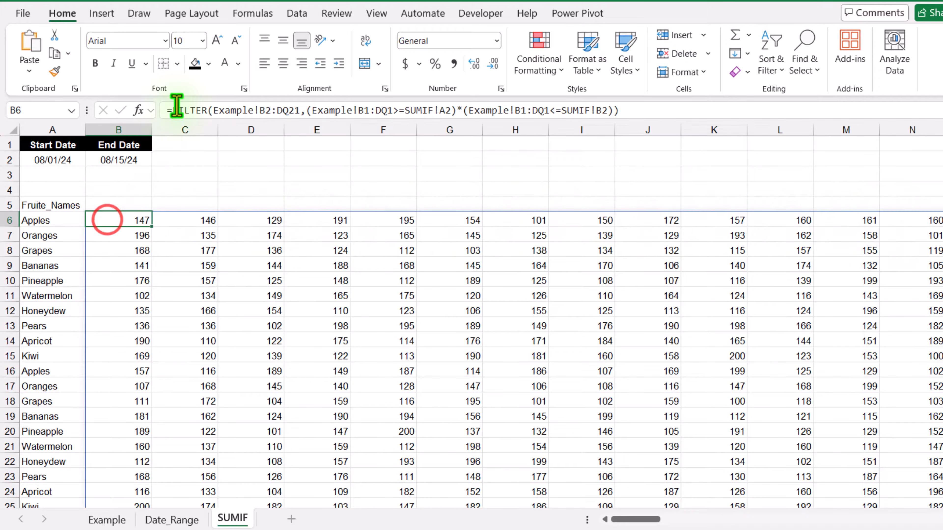
click(175, 105)
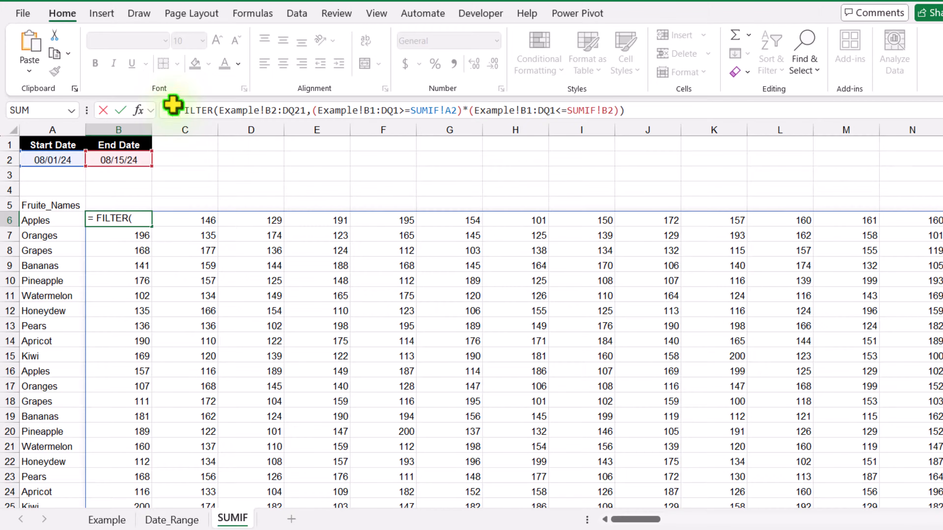
text(BYROW)
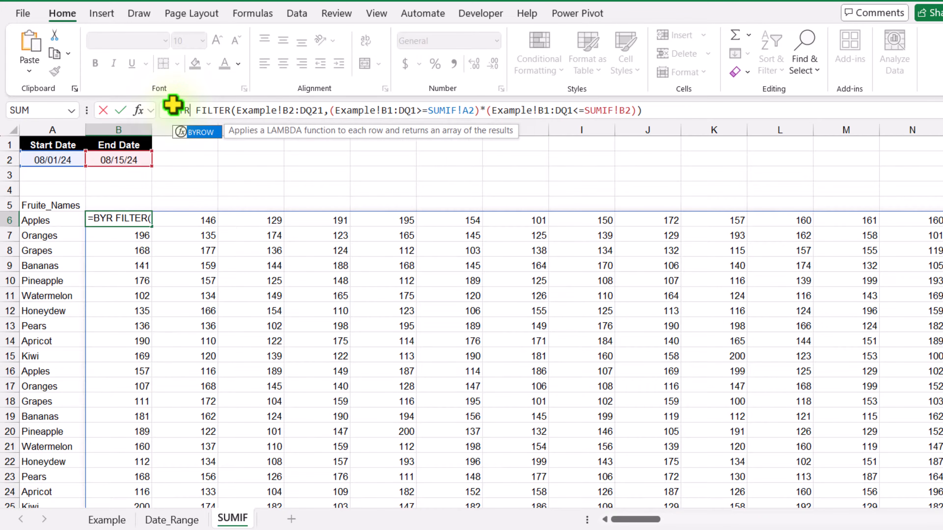
text(()
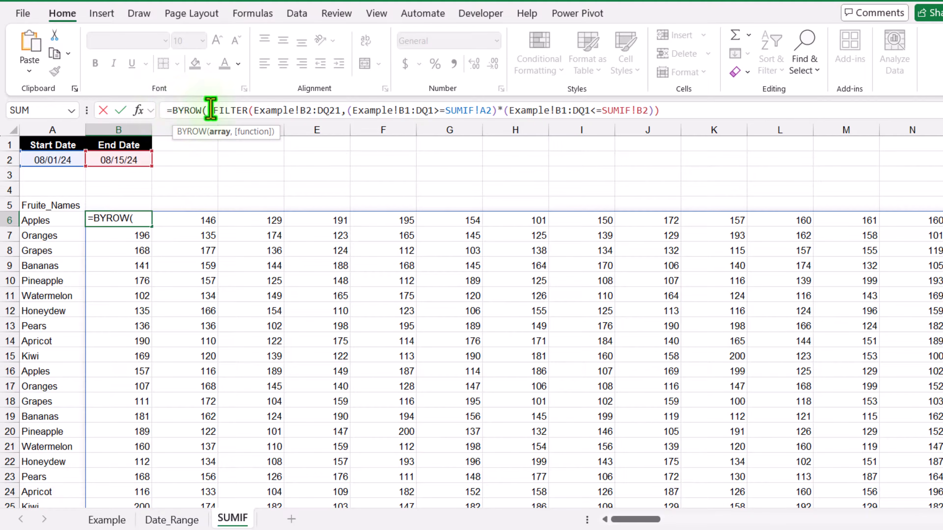
drag(212, 111, 659, 110)
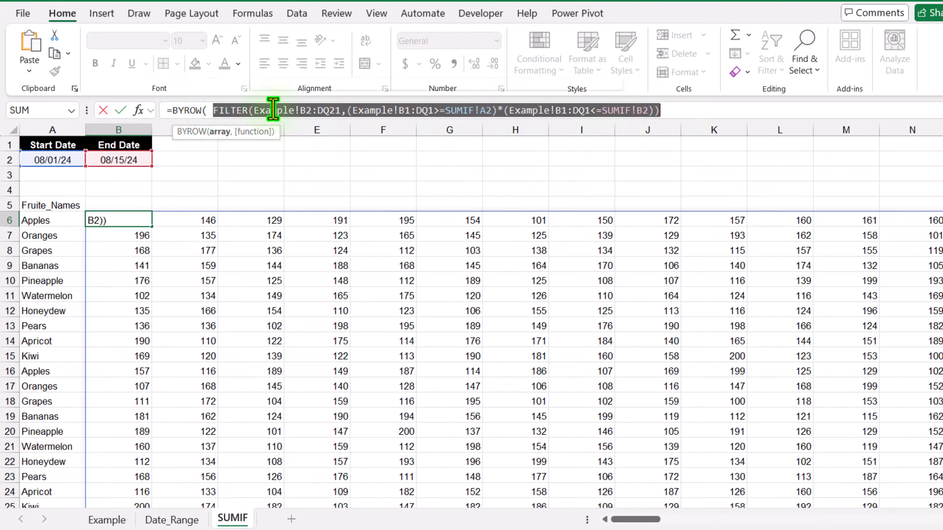
click(674, 110)
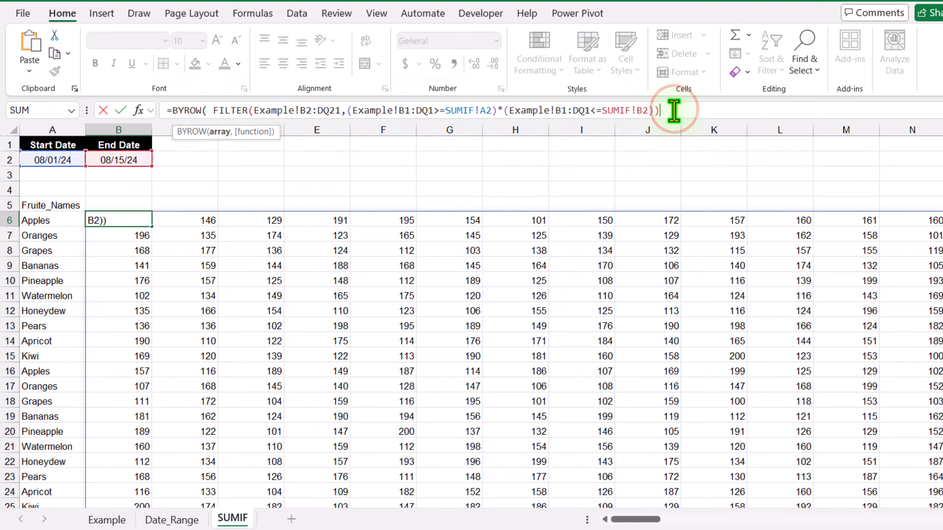
text(,)
text(L)
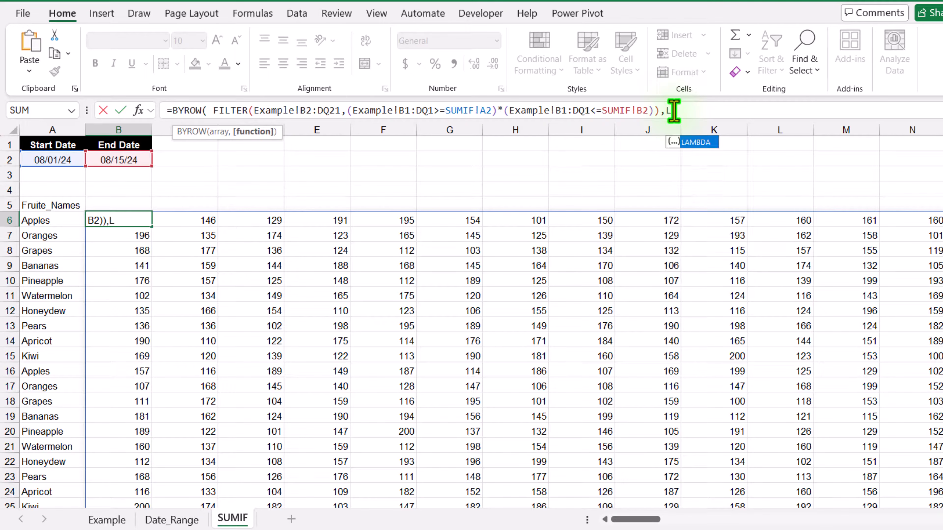
text(AMBDA()
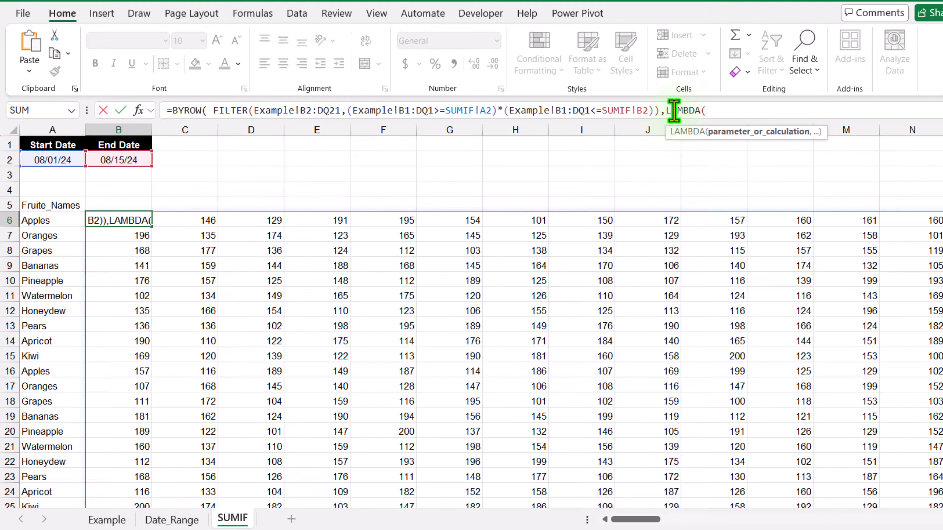
text(X,)
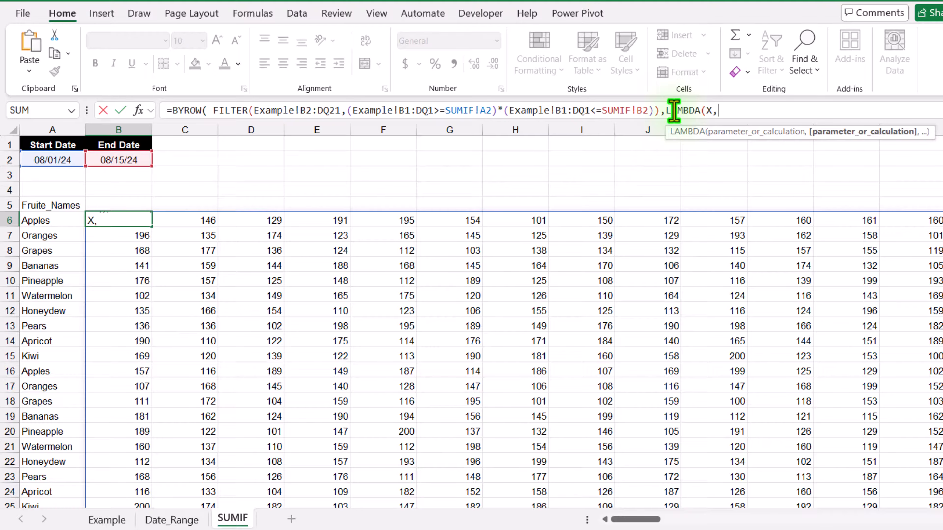
text(SUM()
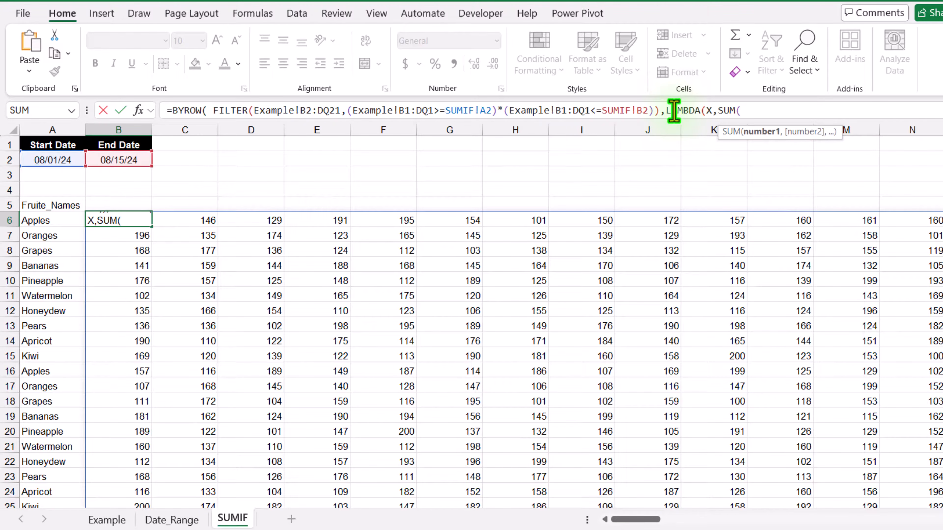
text(X)
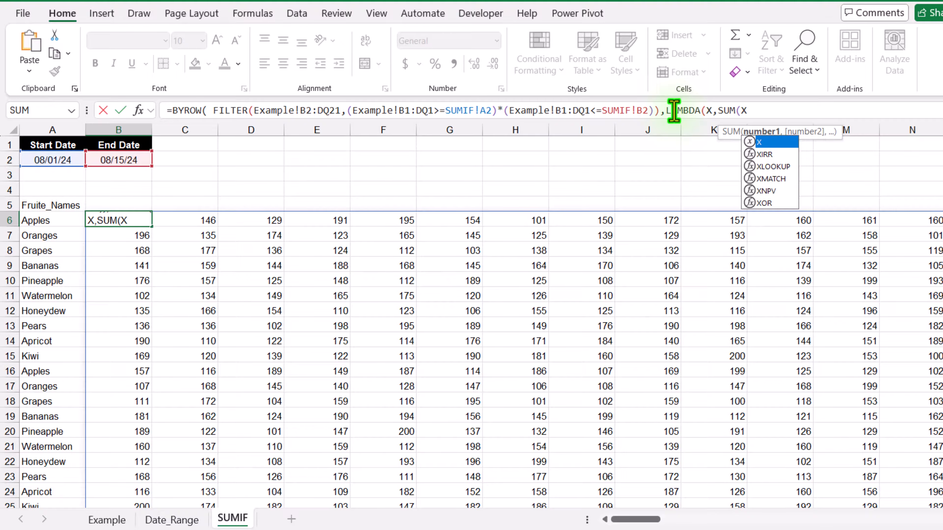
text())
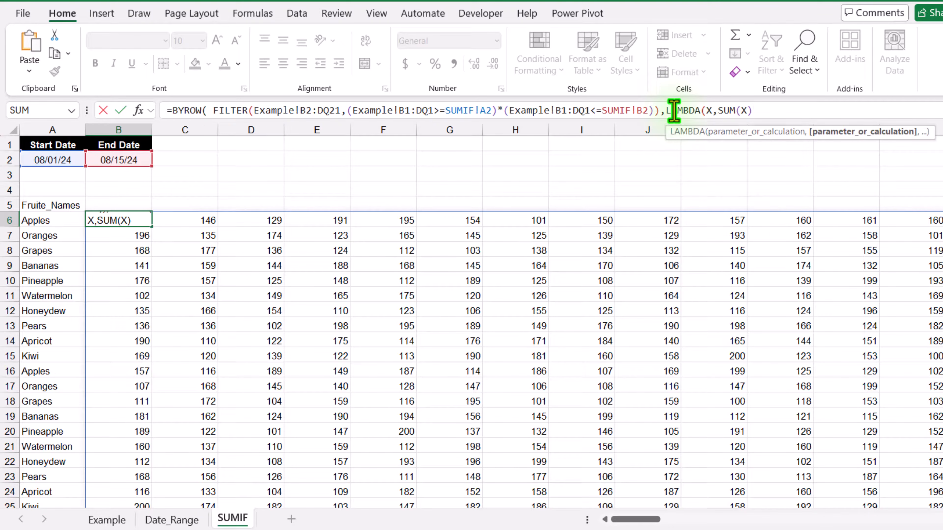
text()))
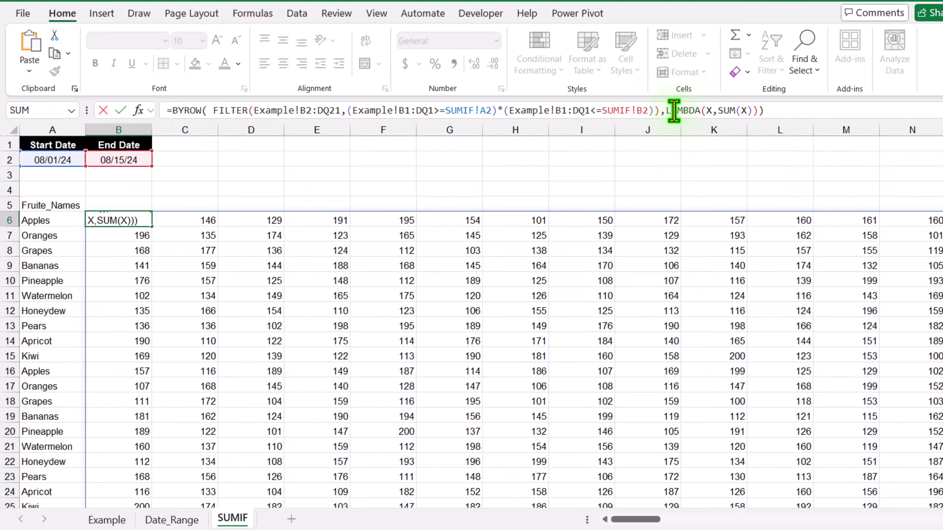
key(Return)
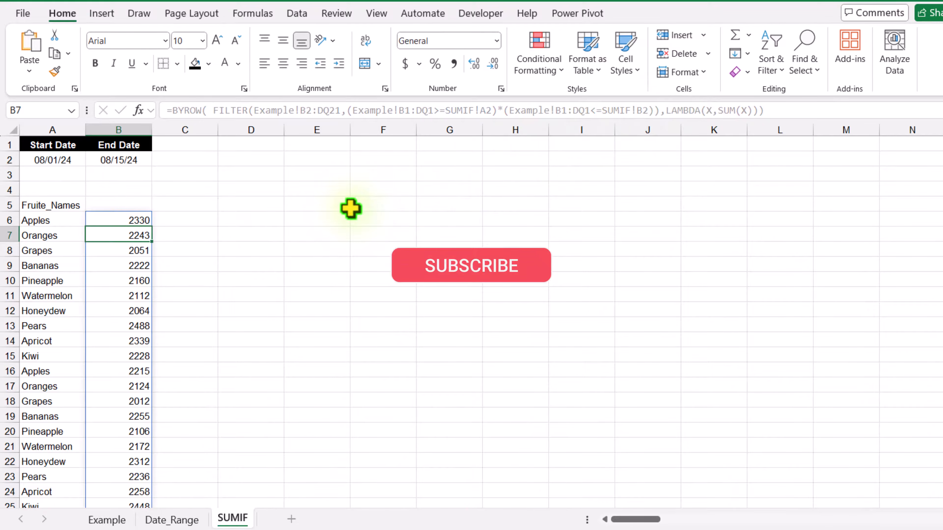
- Label B5 'TOTAL AMOUNT' and select the summary table A5:B25
scroll(351, 209, down, 5)
scroll(351, 209, up, 5)
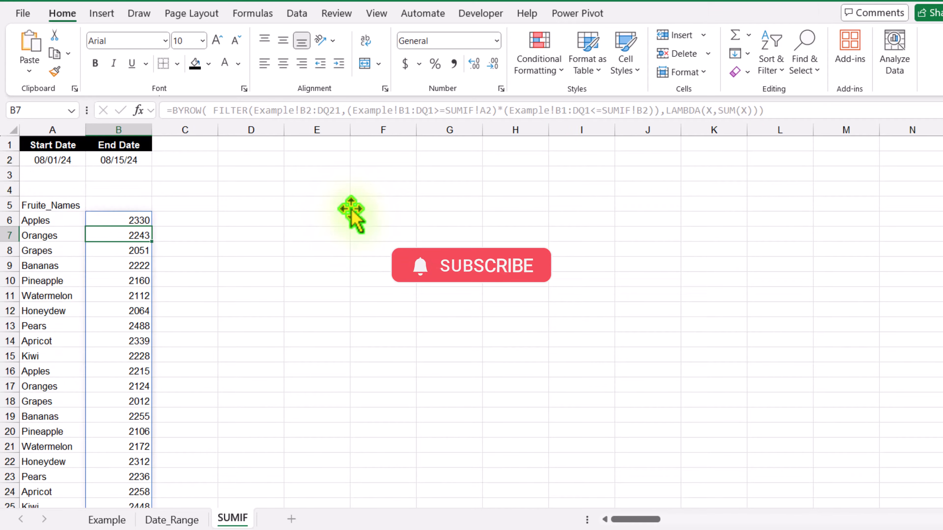
click(142, 203)
text(t)
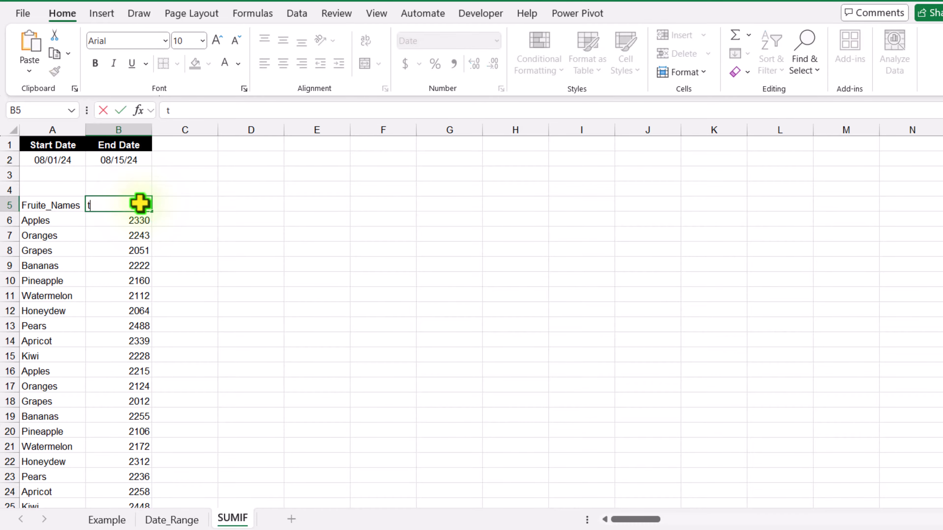
text(OTAL AMOUNT)
key(Return)
drag(43, 205, 115, 477)
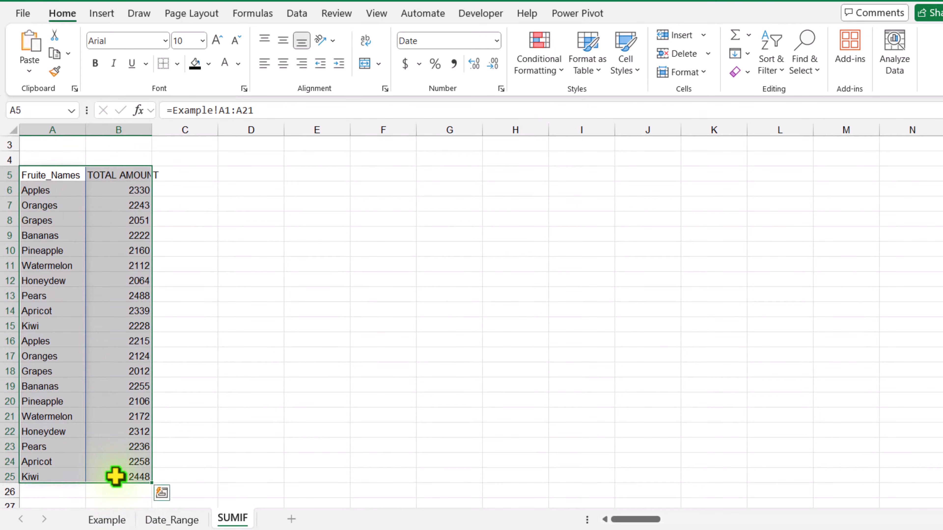
- Insert a recommended Clustered Column chart of the totals and apply Chart Style 4
click(91, 13)
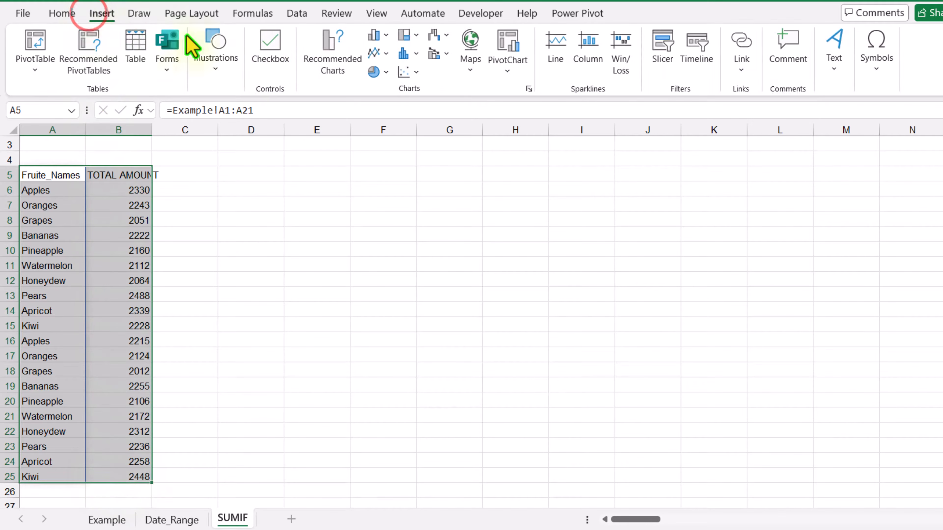
click(320, 65)
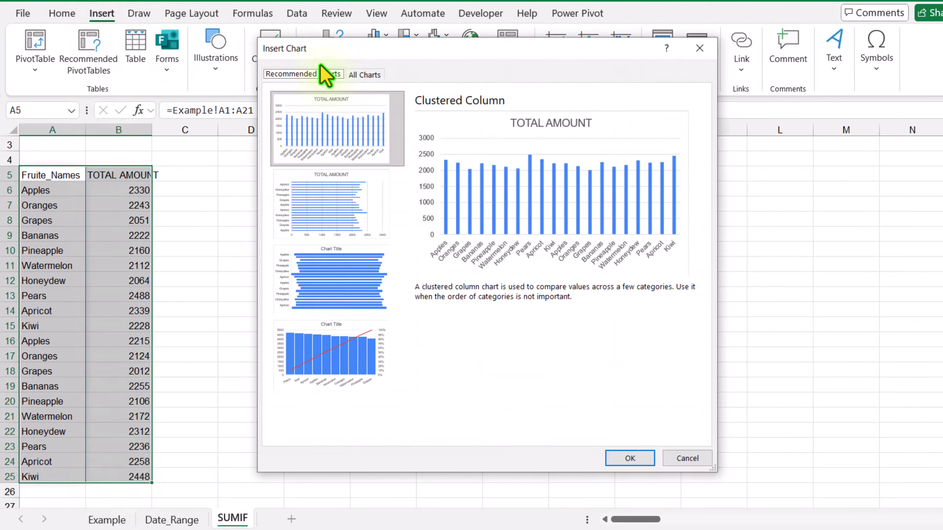
click(500, 185)
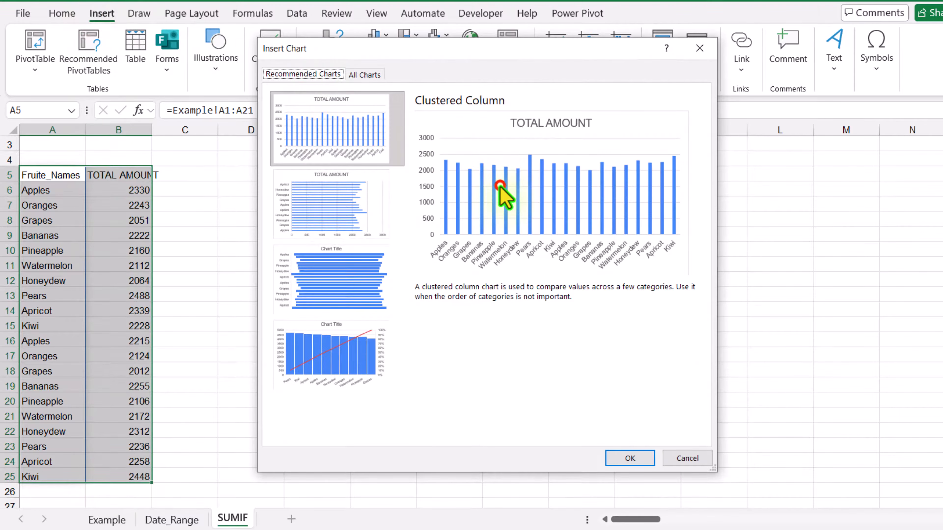
click(631, 458)
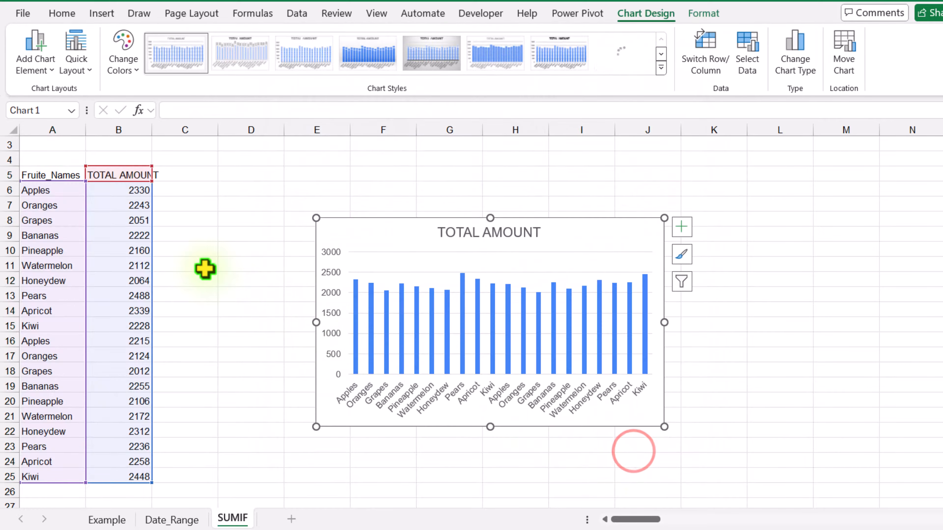
scroll(205, 269, up, 1)
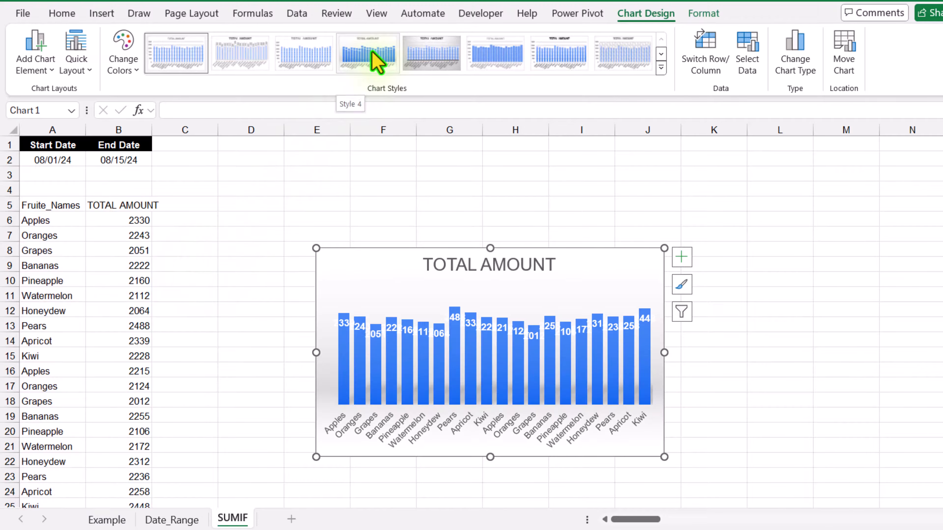
click(368, 51)
- Delete the chart's data labels and change the end date in B2 to 8/30/2024
click(407, 330)
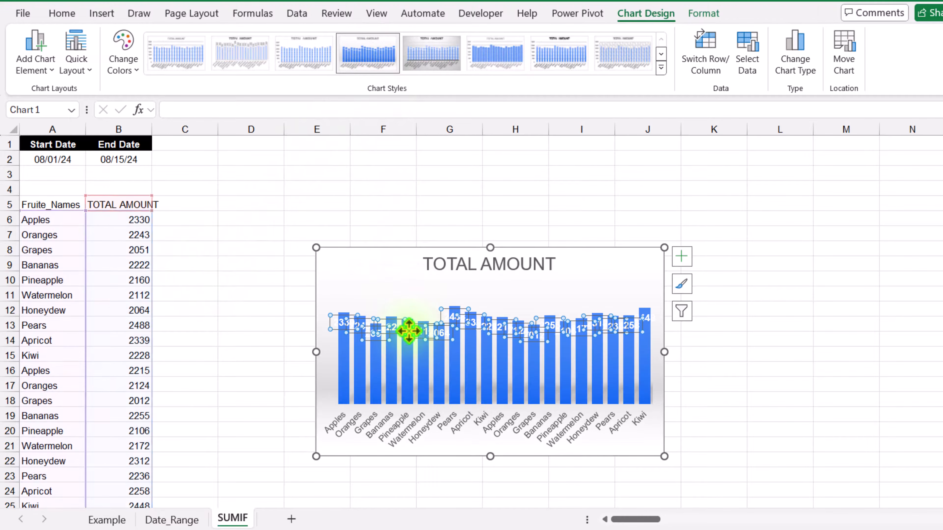
key(Delete)
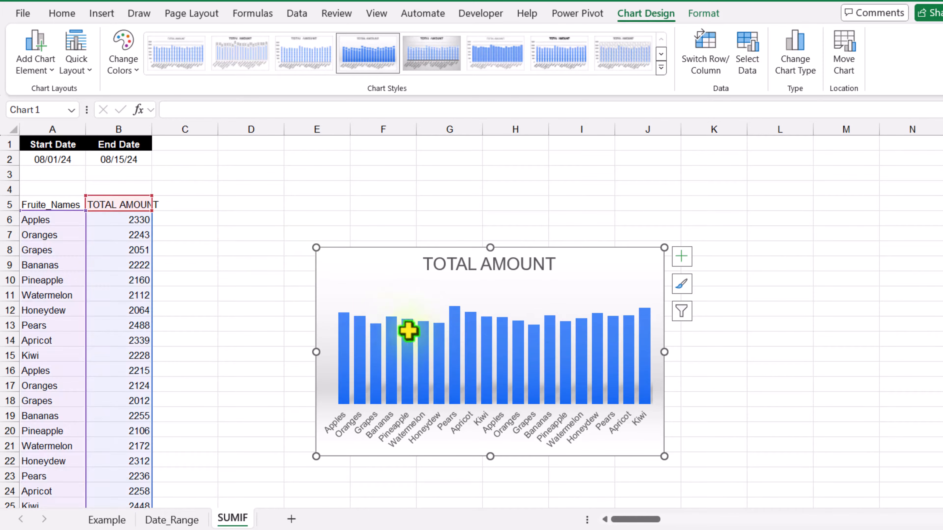
click(123, 159)
click(184, 108)
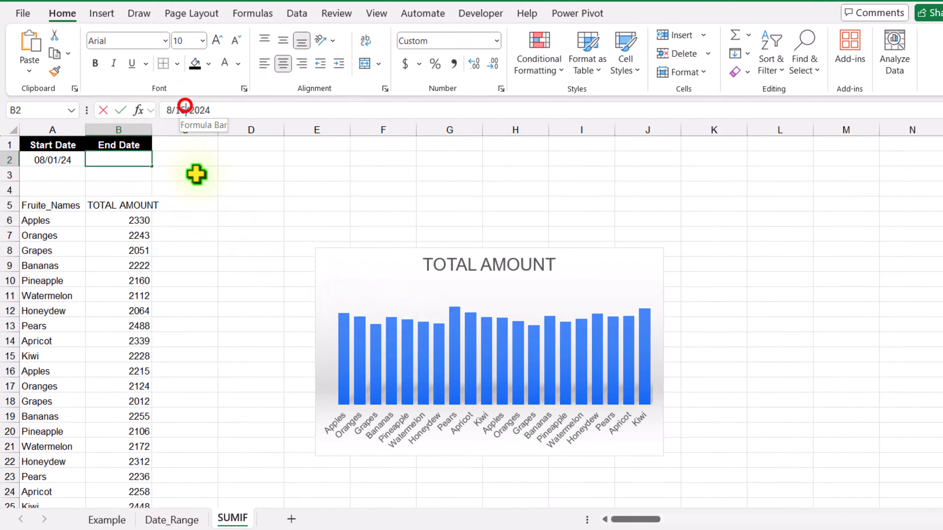
key(BackSpace)
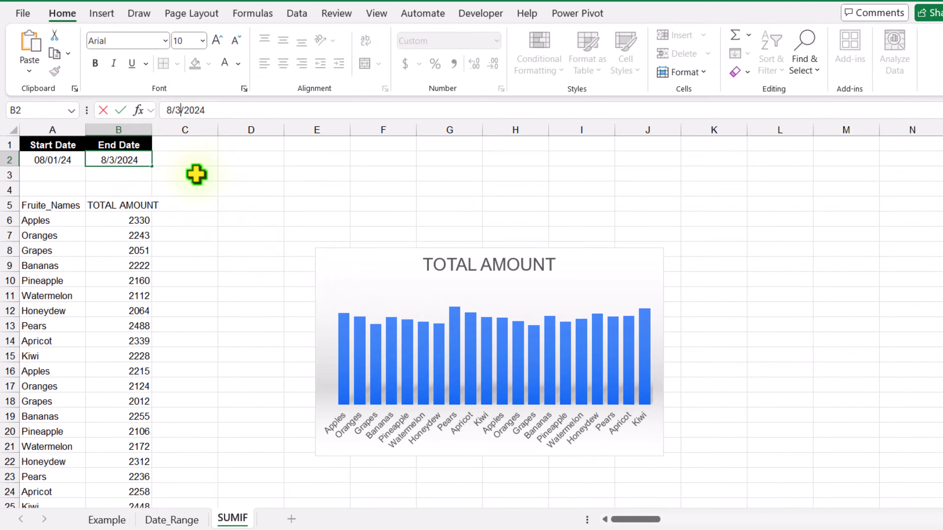
text(30)
key(Return)
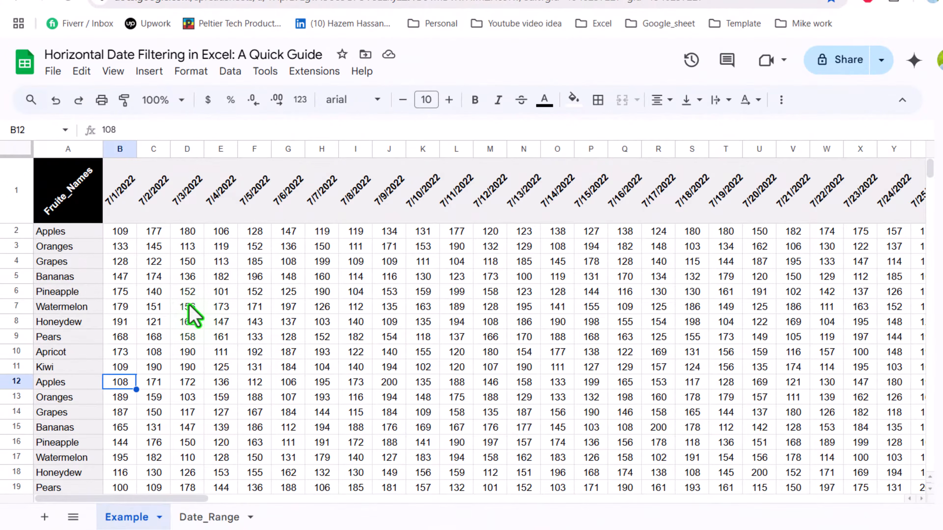
- In Google Sheets Date_Range A5, enter =ArrayFormula(Example!A1:A21) to list the fruit names
click(209, 517)
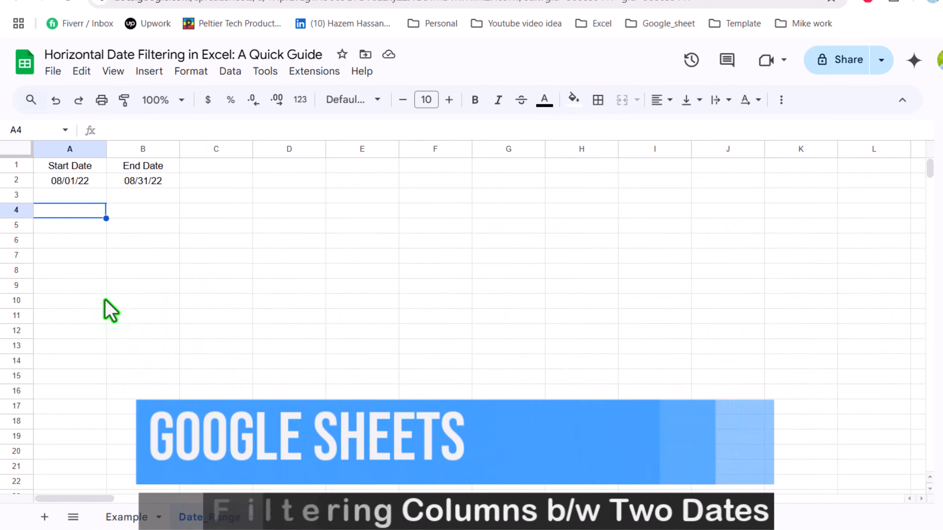
click(59, 225)
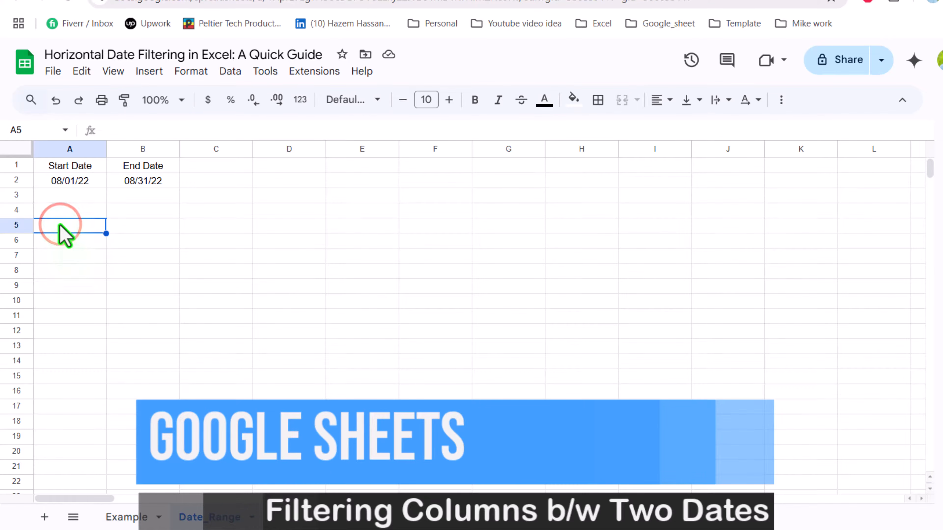
text(=)
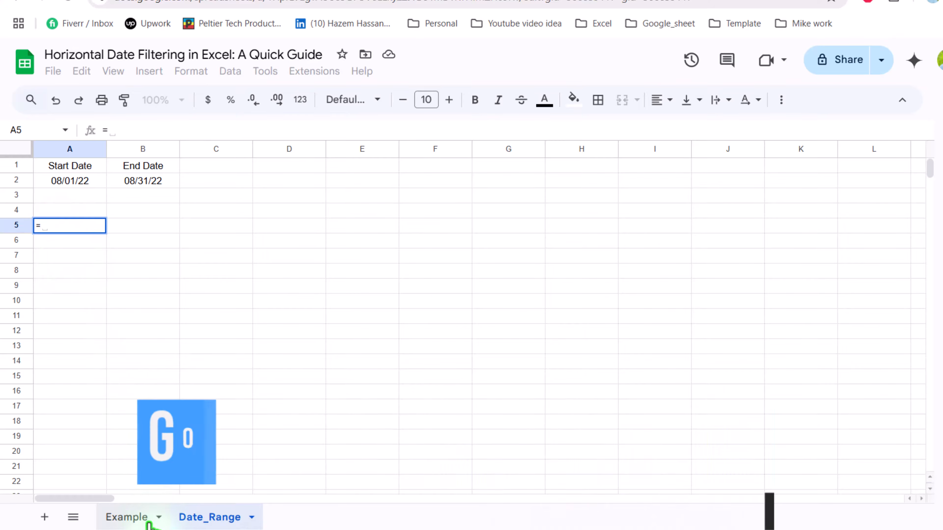
click(149, 519)
click(66, 173)
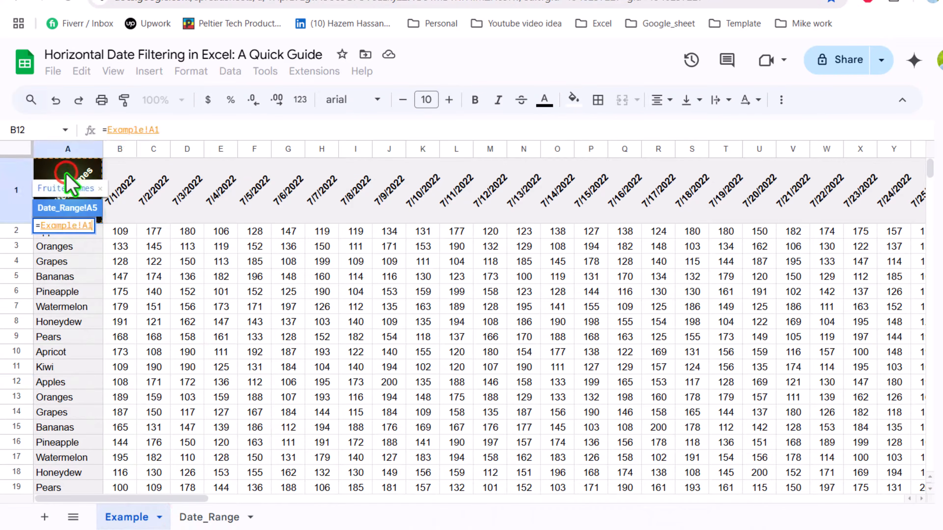
key(ctrl+shift+Down)
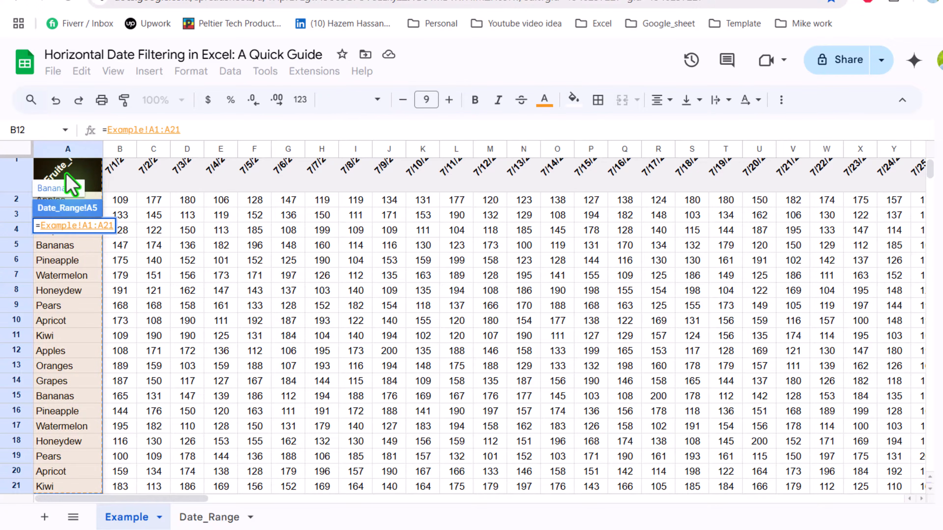
key(ctrl+shift+Return)
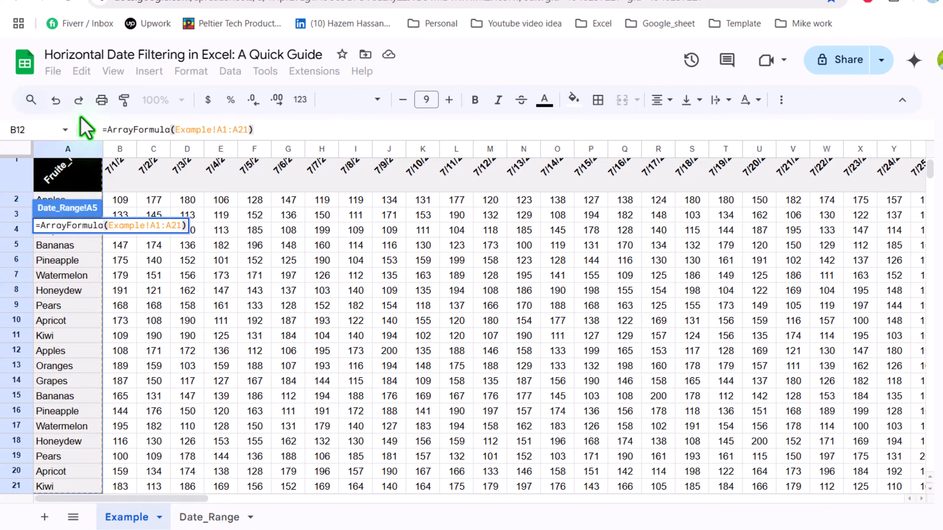
key(Return)
click(270, 331)
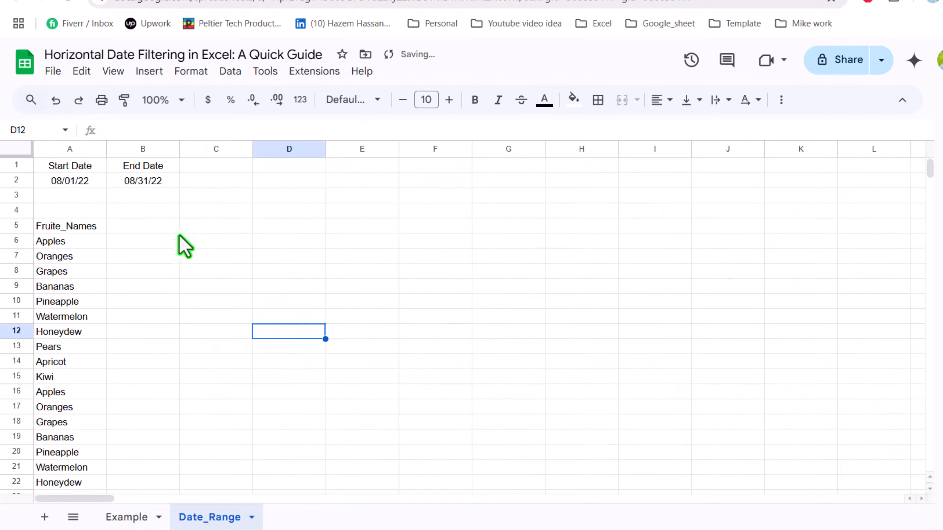
- Start =FILTER( in Date_Range B5 with the data range Example!B1:DQ21
click(150, 229)
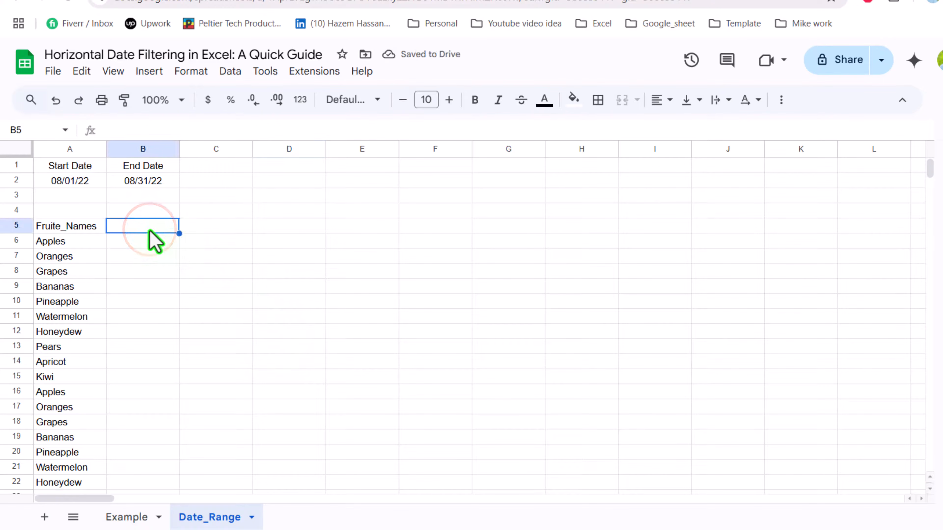
text(=FILTER()
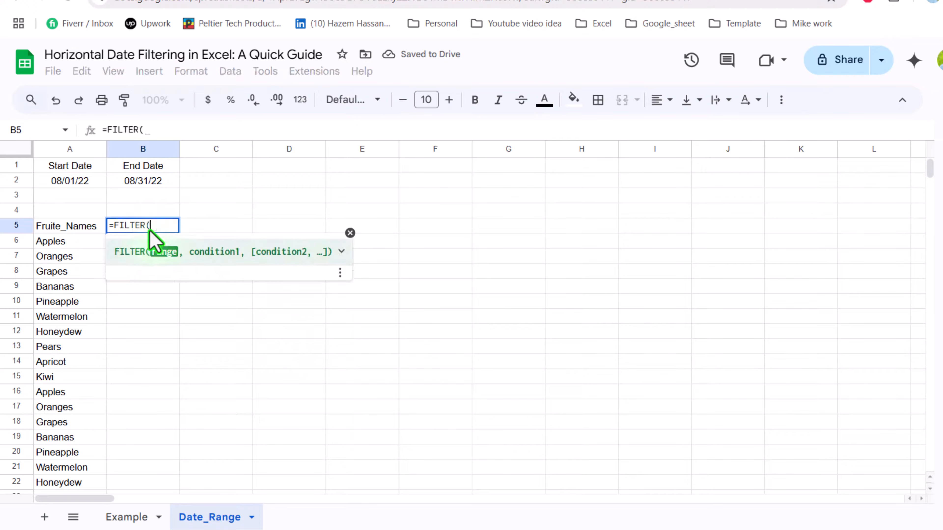
click(126, 518)
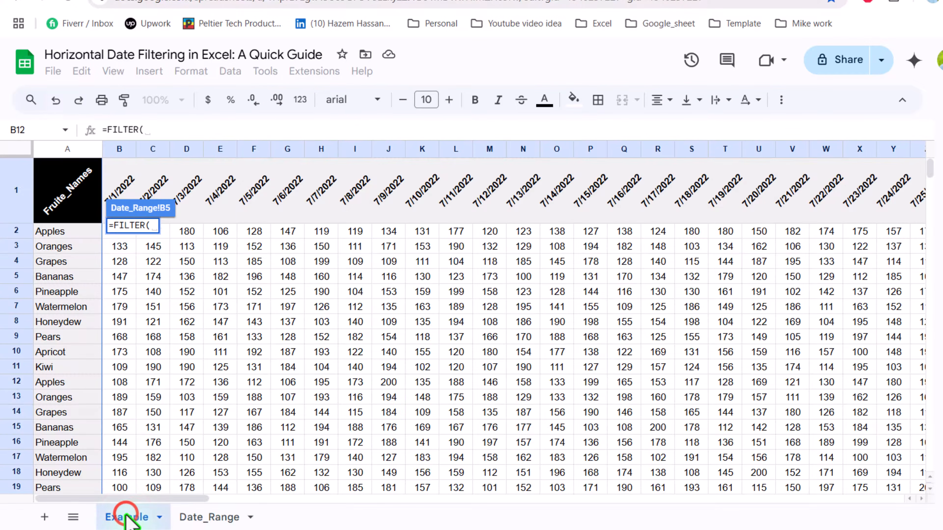
click(119, 181)
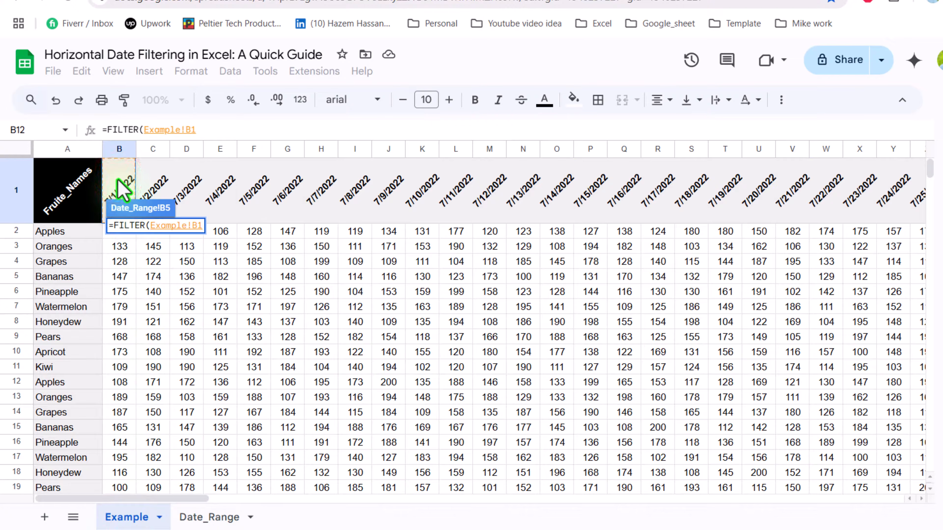
key(ctrl+shift+Right)
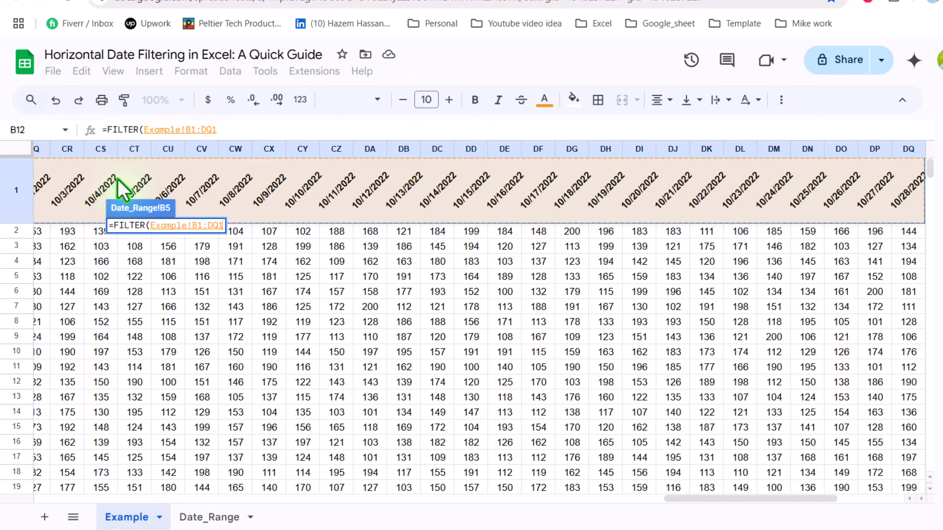
key(ctrl+shift+Down)
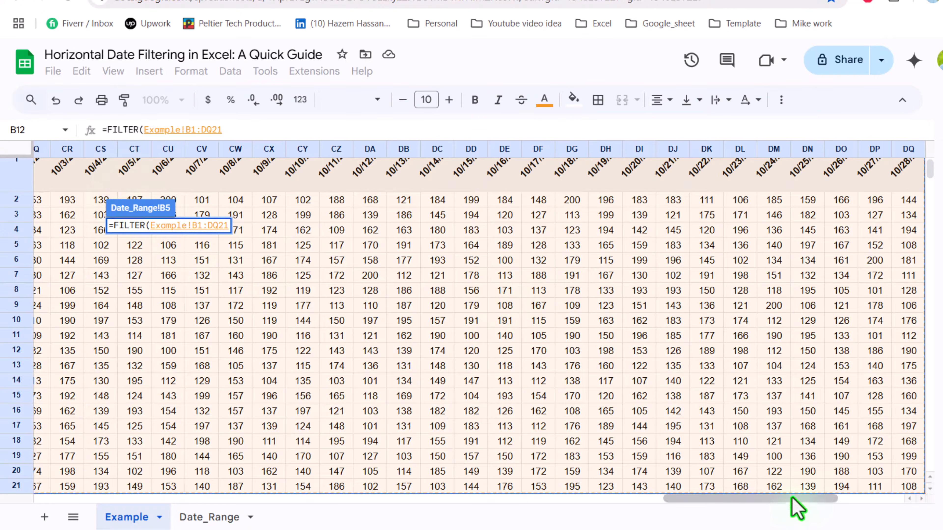
drag(792, 499, 151, 498)
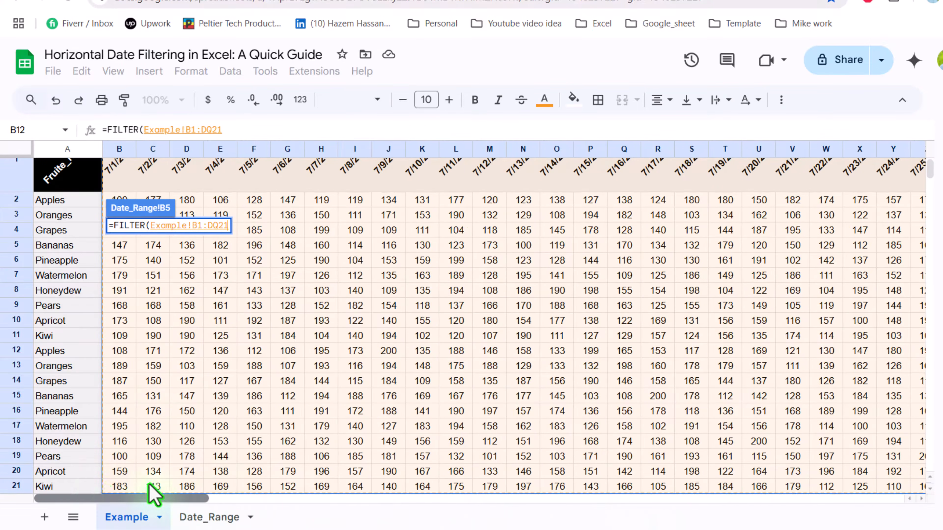
click(244, 130)
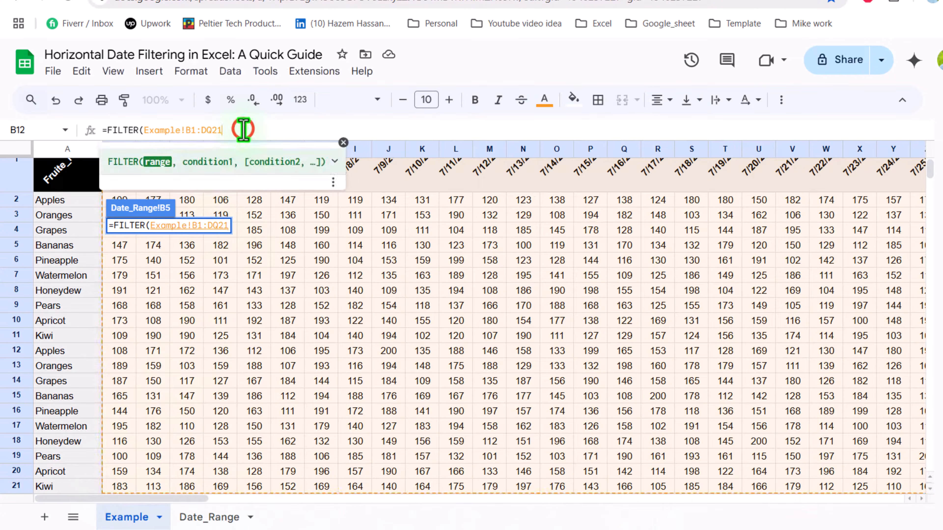
- Add the first condition Example!B1:DQ1>= to the FILTER formula
text(,)
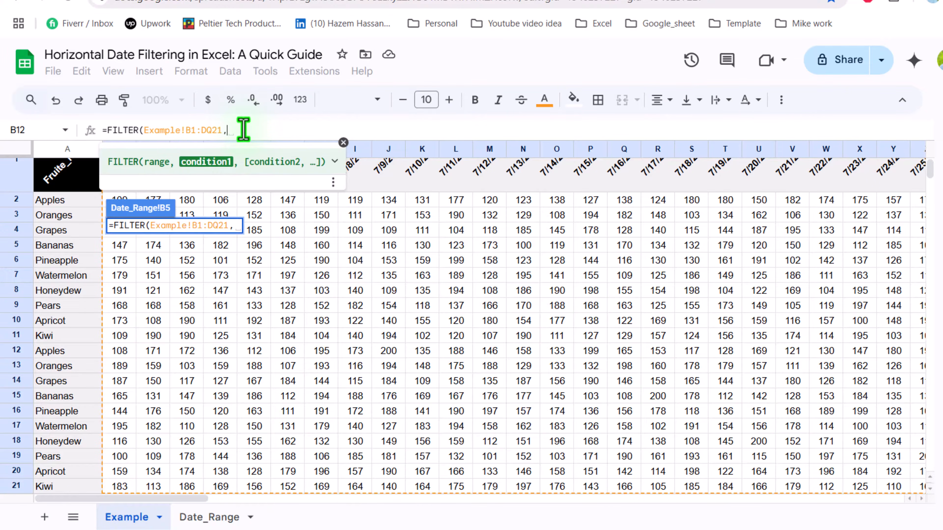
click(344, 143)
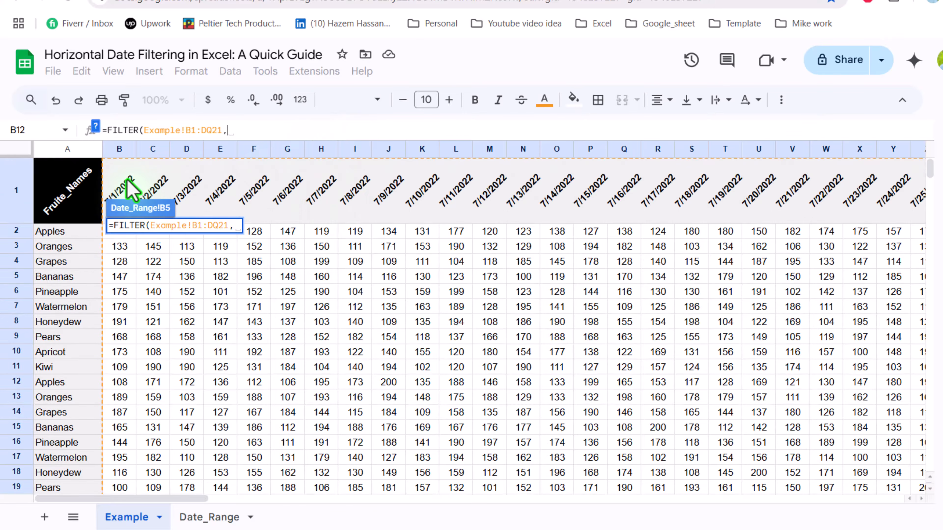
click(132, 190)
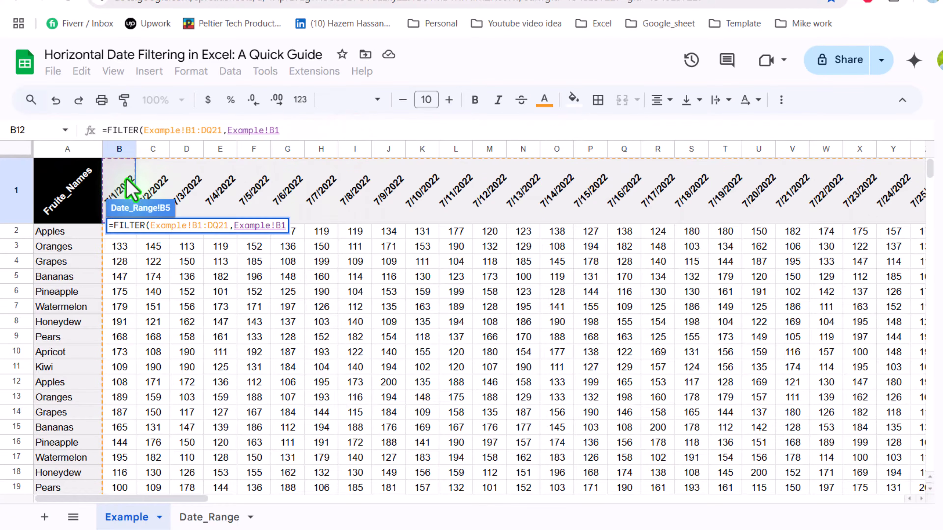
key(ctrl+shift+Right)
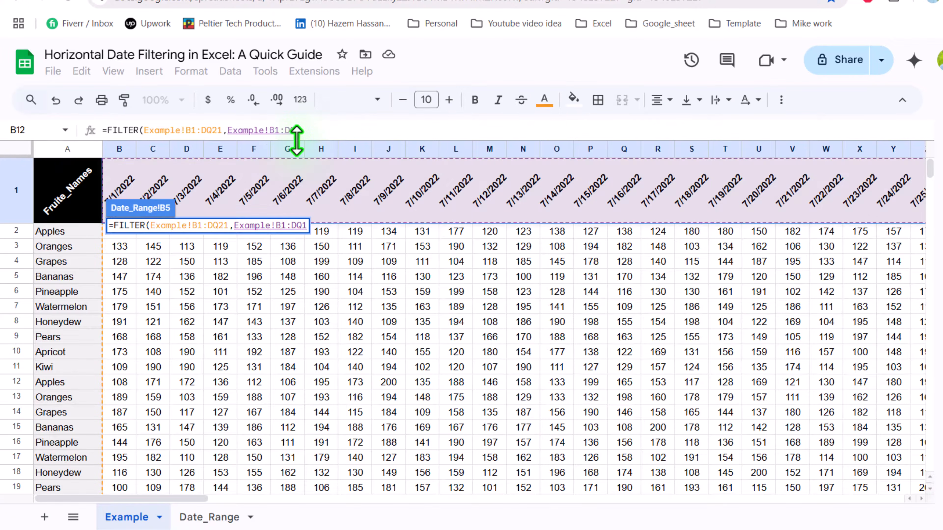
text(>=)
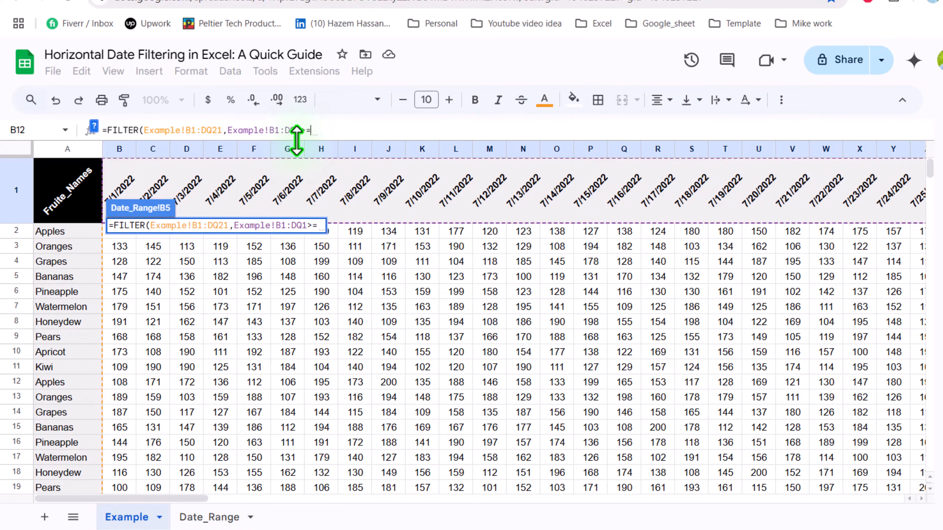
click(221, 518)
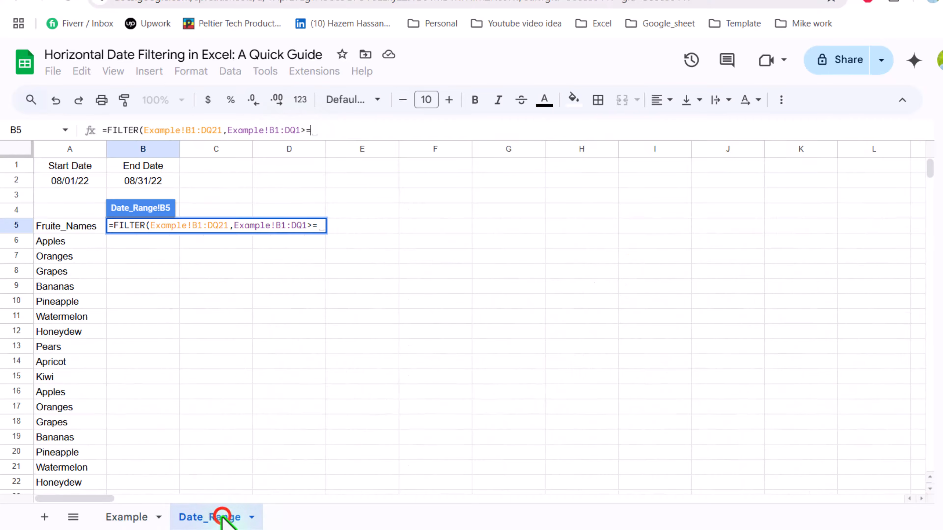
- Compare the dates against the start date in A2, then copy the condition range text
click(74, 182)
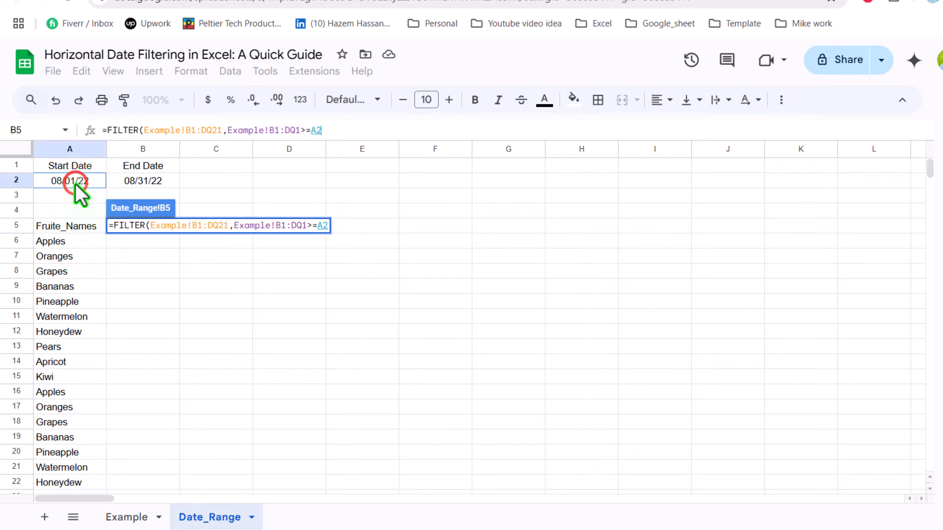
text(,)
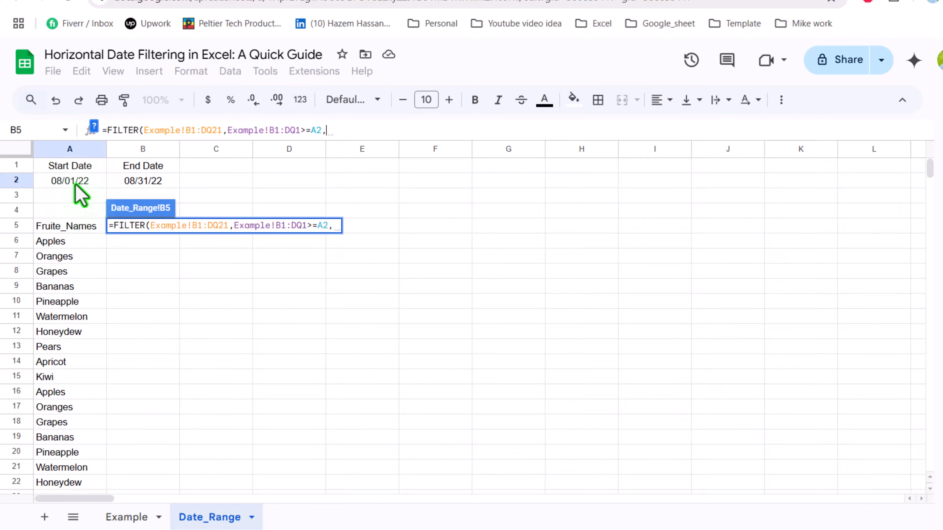
click(94, 129)
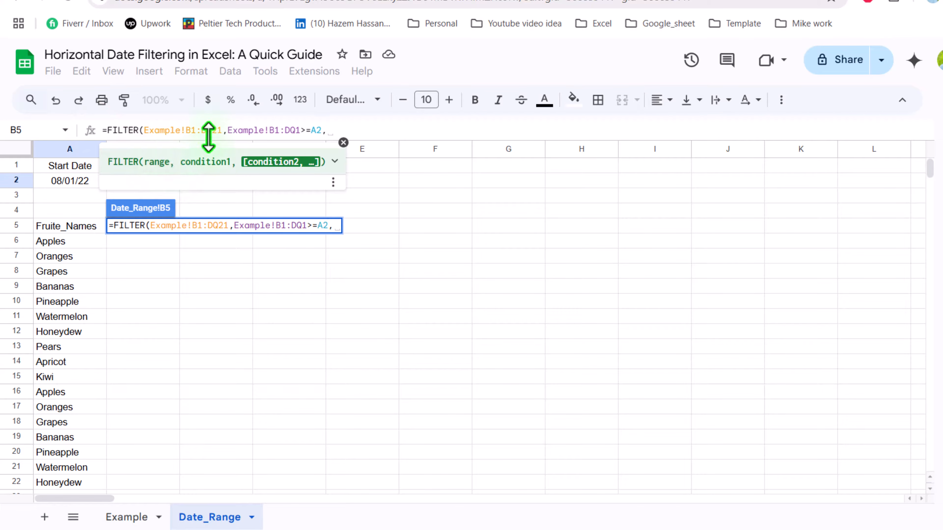
drag(226, 130, 308, 134)
key(ctrl+c)
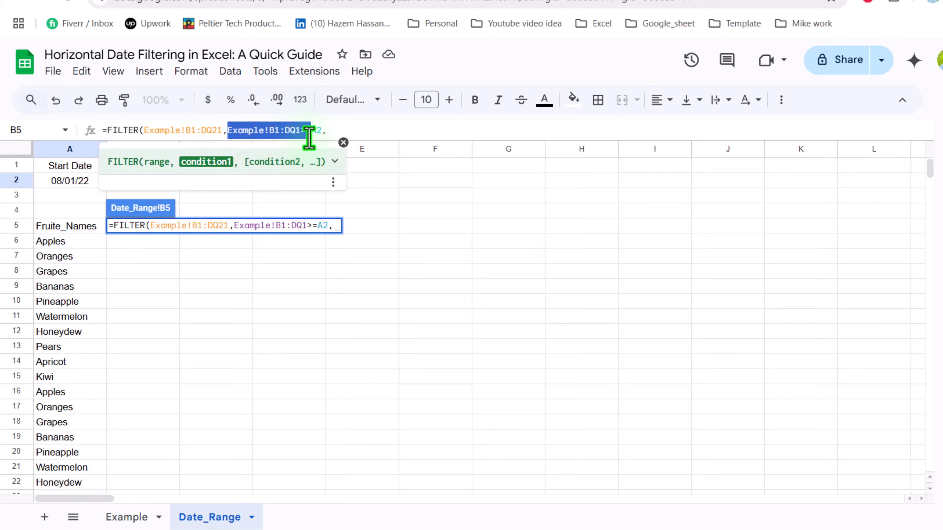
- Add the end-date condition Example!B1:DQ1<=B2, close the FILTER and commit it
click(337, 131)
key(ctrl+v)
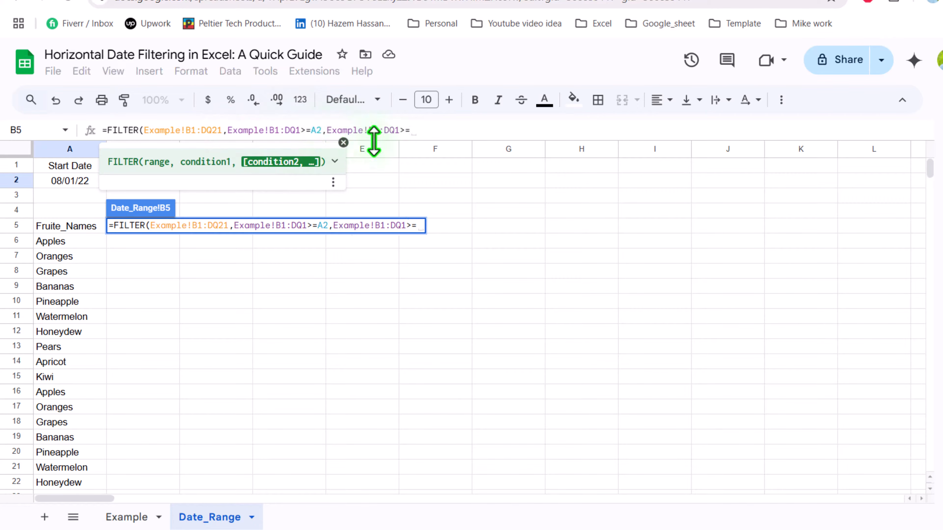
key(BackSpace)
key(BackSpace)
text(<)
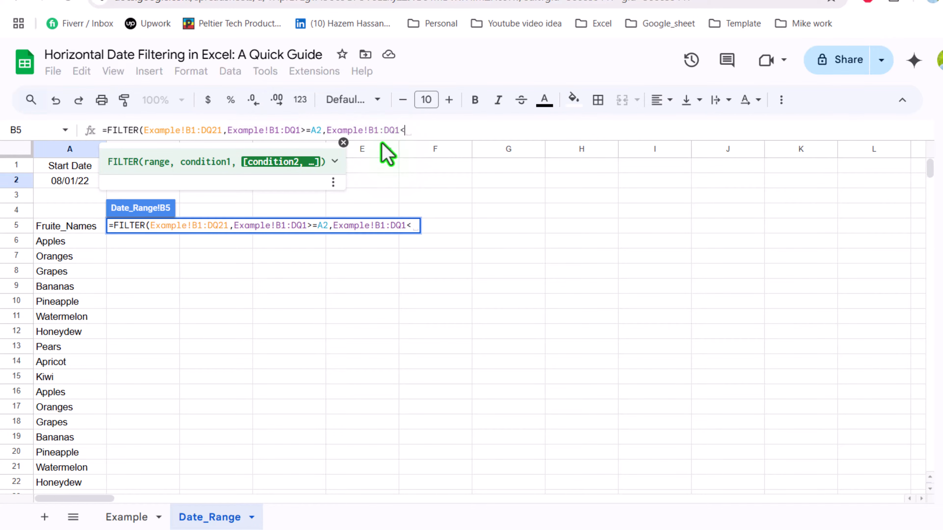
click(343, 143)
text(=)
click(164, 181)
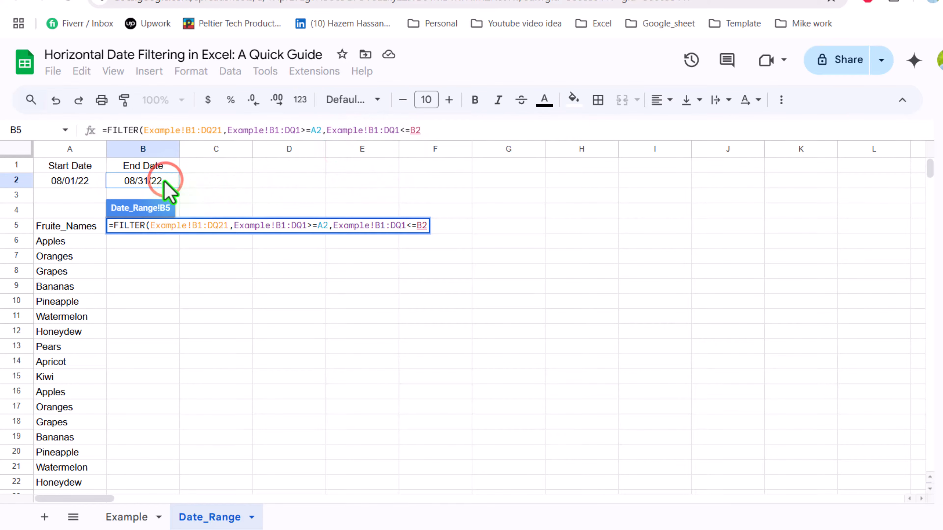
text())
key(Return)
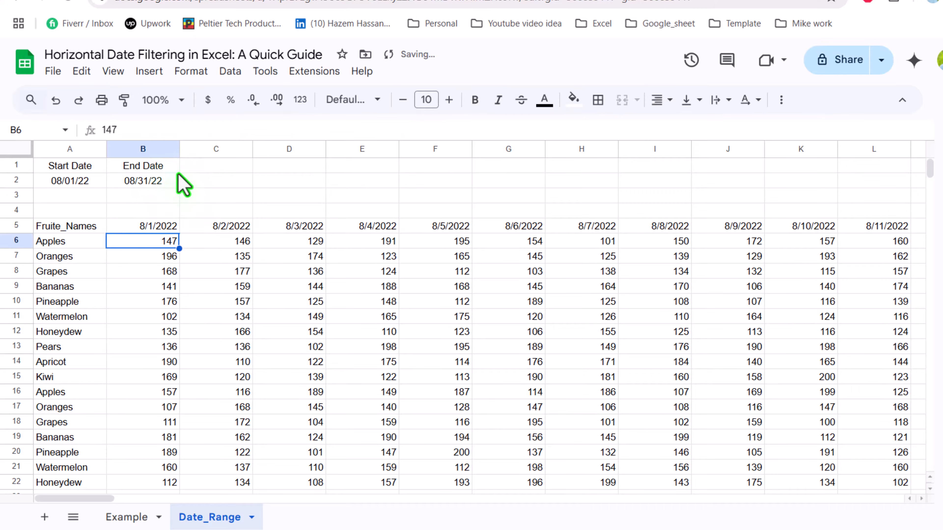